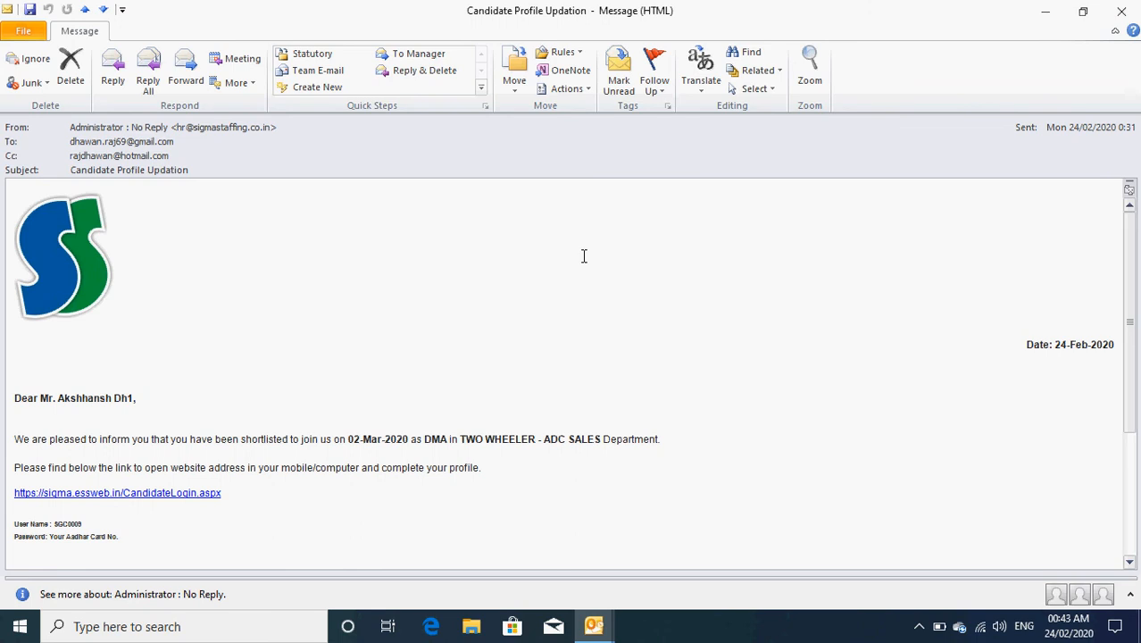
Step: Scroll through the Candidate Profile Updation email and follow its CandidateLogin.aspx link
scroll(357, 241, down, 2)
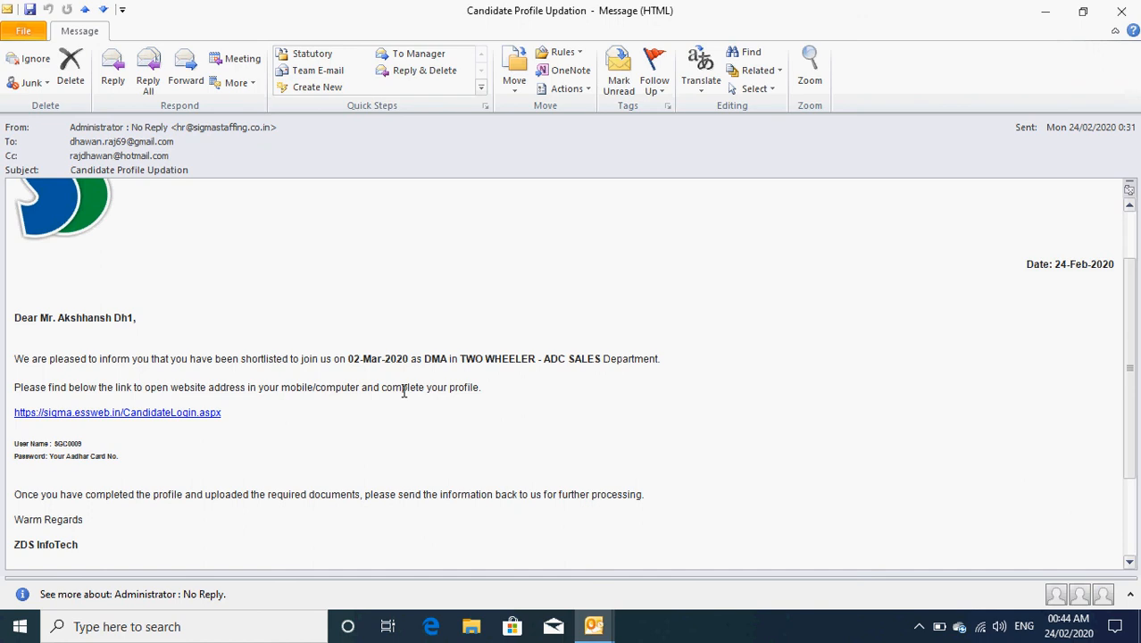
scroll(403, 391, down, 1)
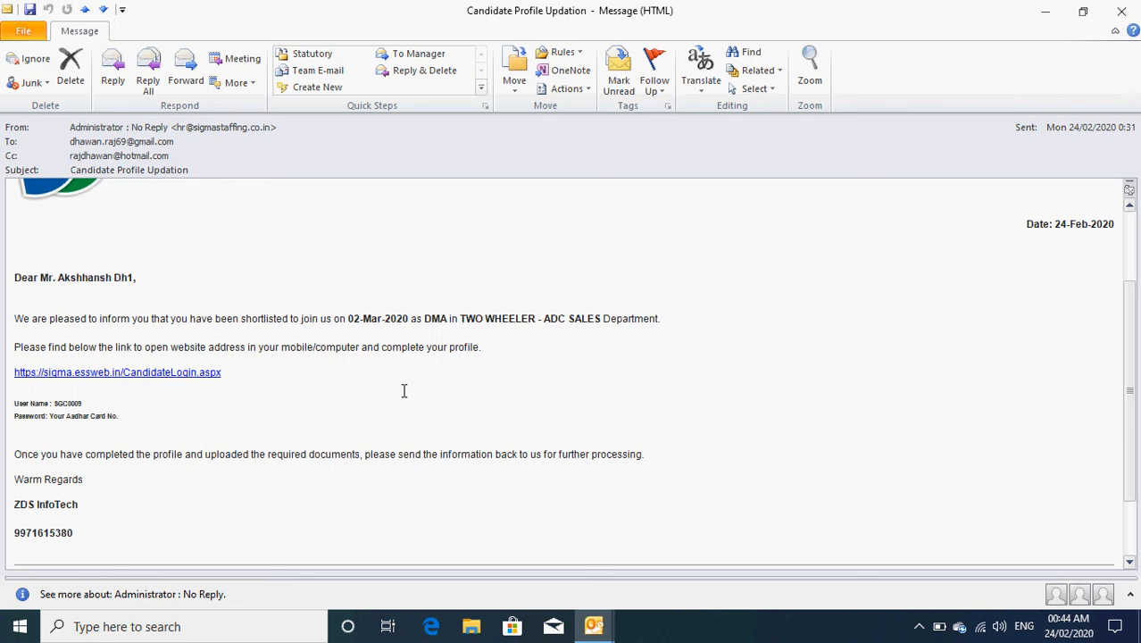
click(150, 382)
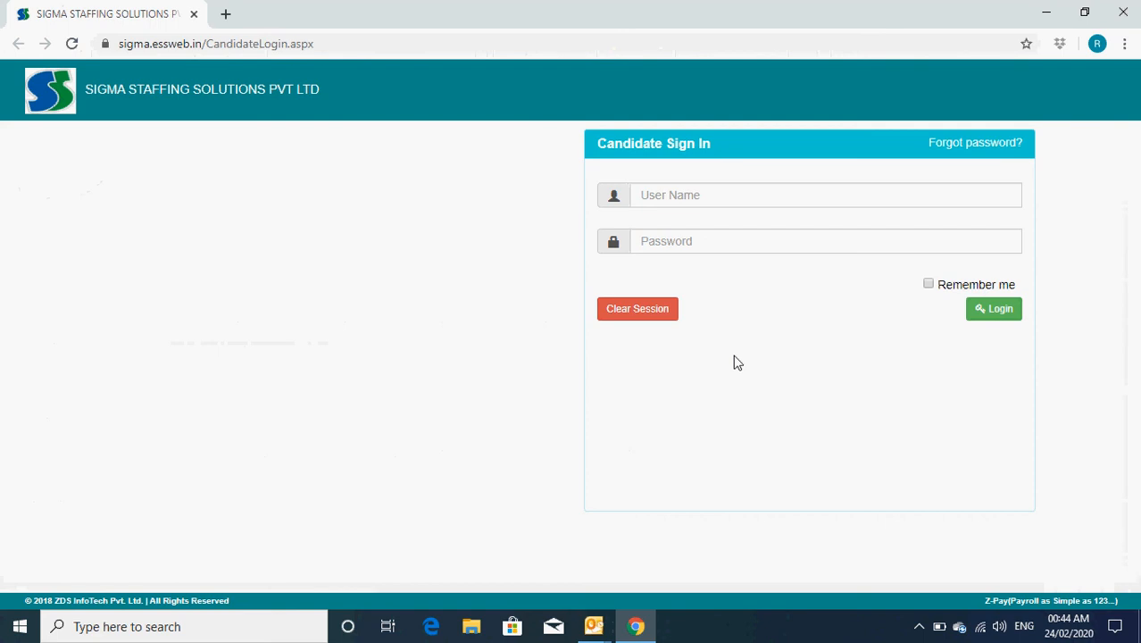
Step: Sign in to the candidate portal with the candidate's user name and password
click(680, 199)
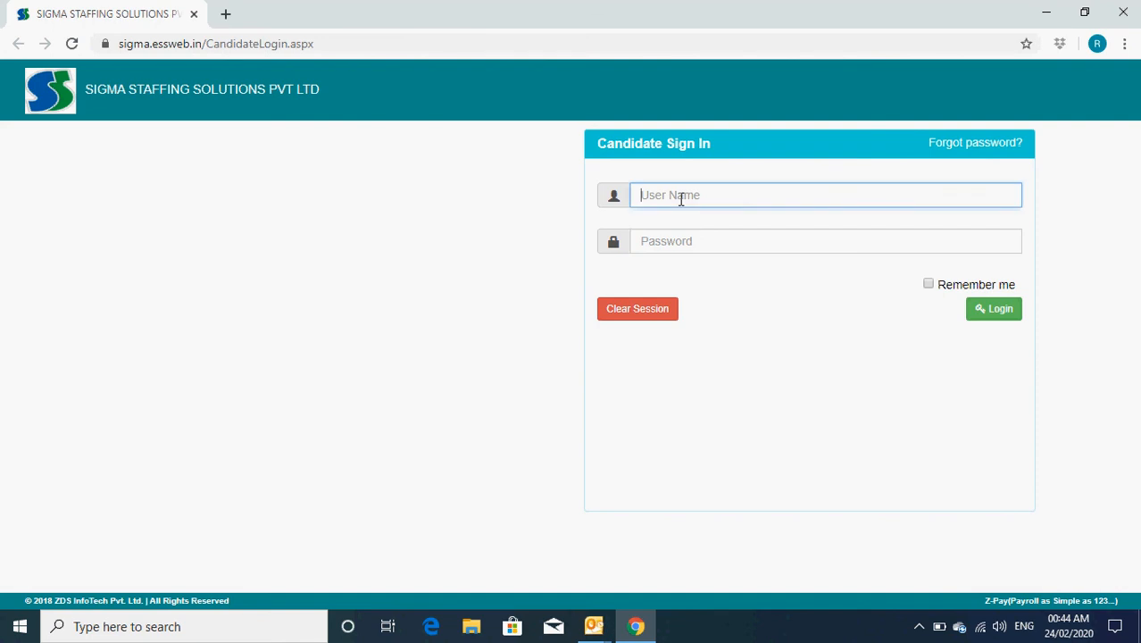
text(SGC009)
key(Tab)
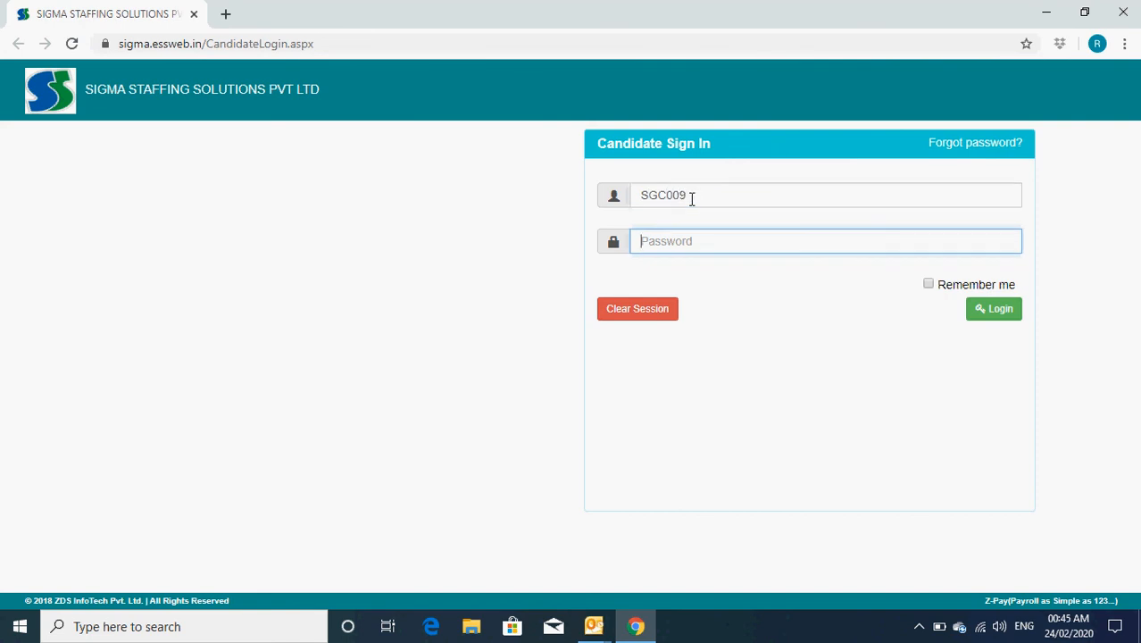
click(681, 196)
text(0)
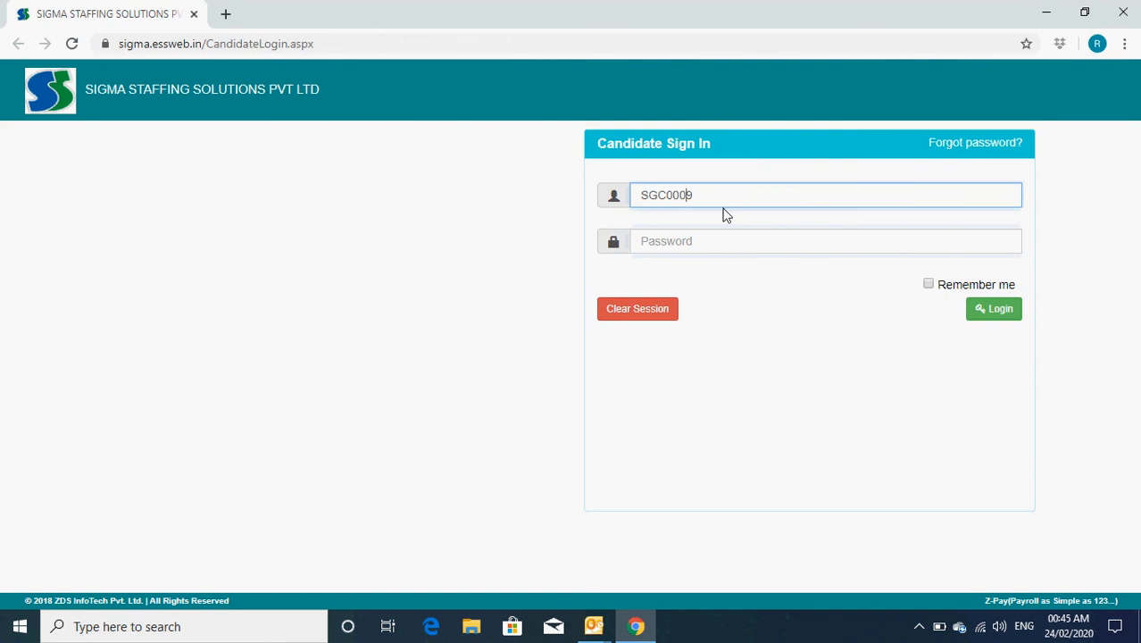
click(686, 241)
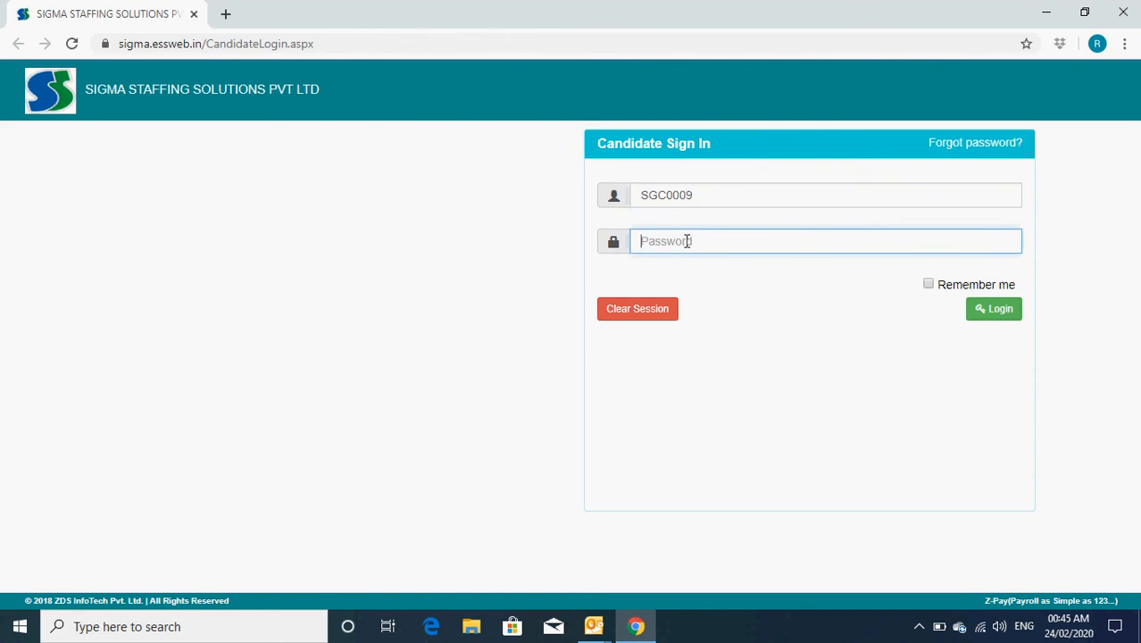
text(************)
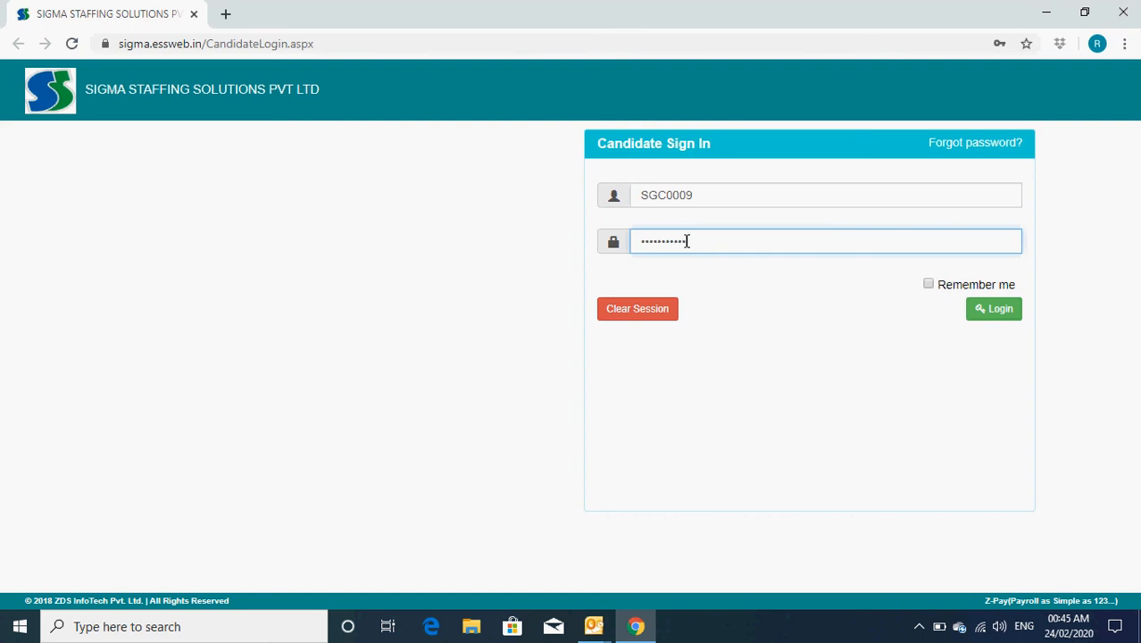
click(994, 311)
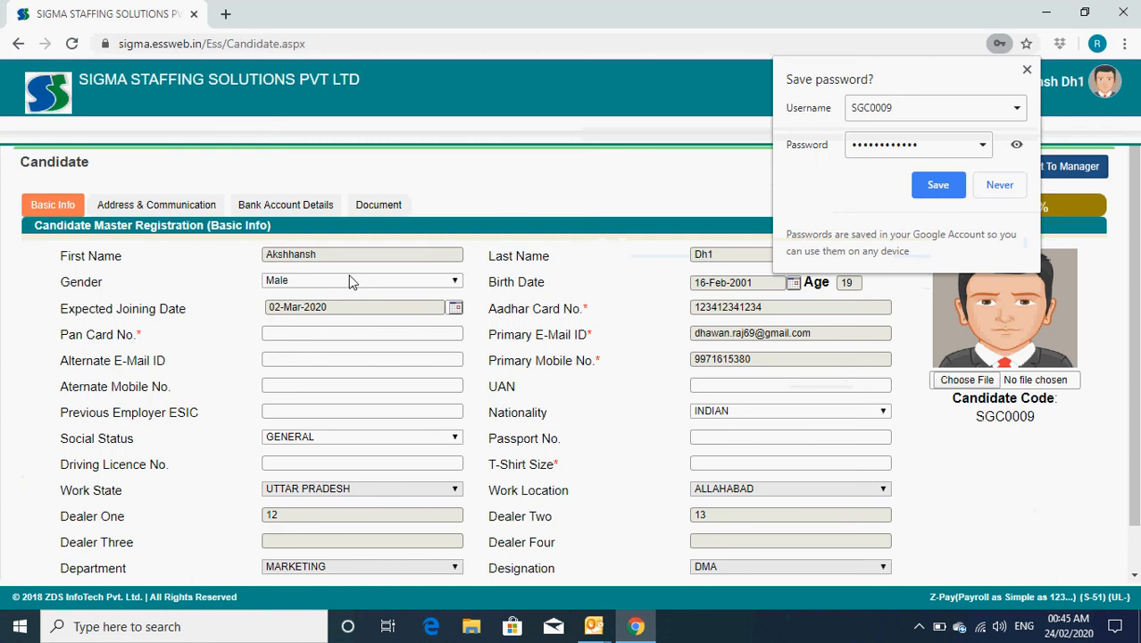
Step: Dismiss Chrome's save-password offer and look over the Basic Info form
click(1027, 69)
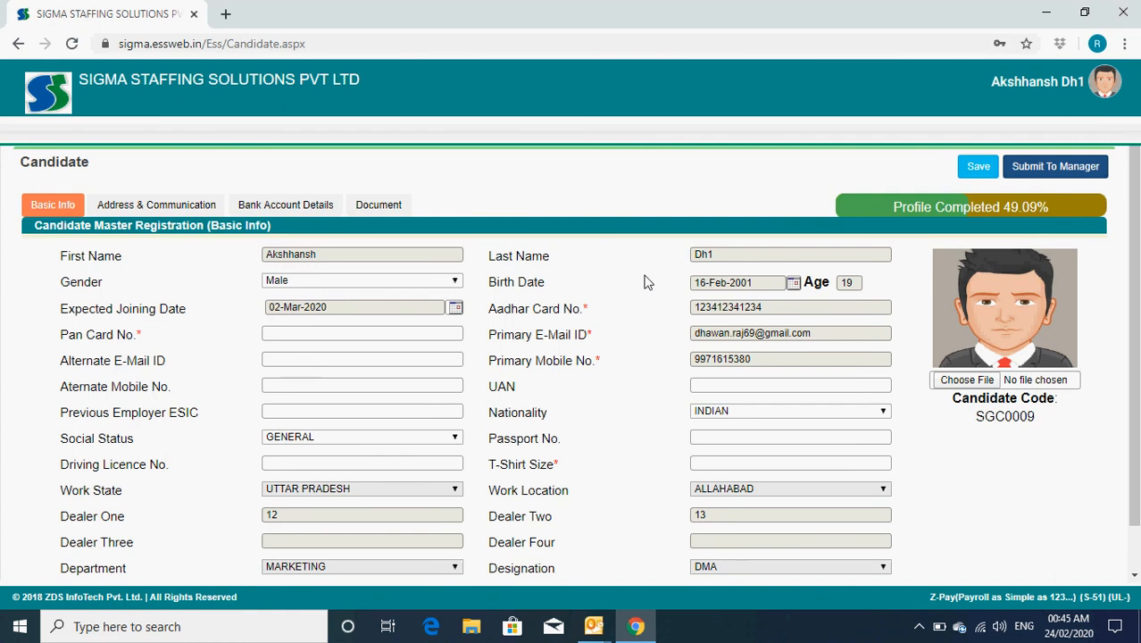
scroll(630, 290, down, 1)
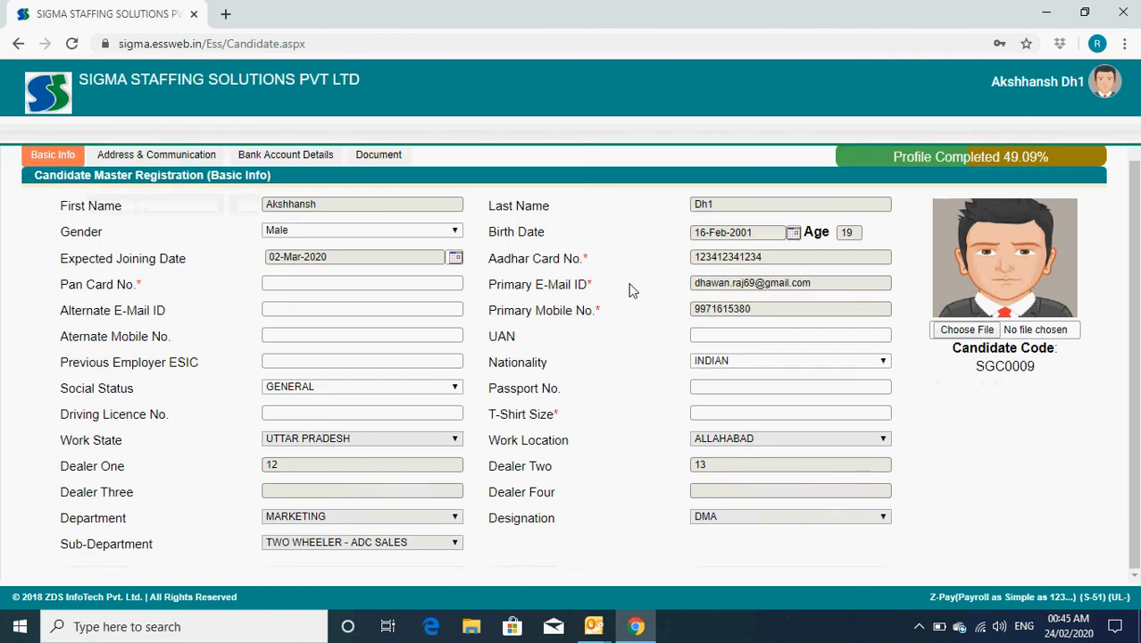
scroll(630, 290, up, 1)
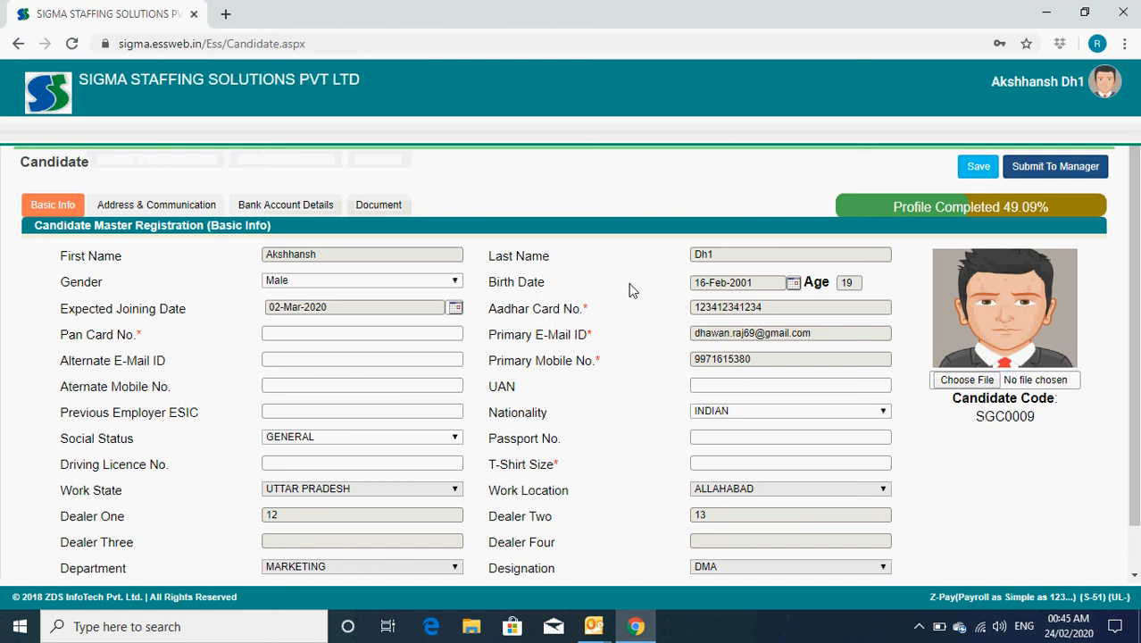
Step: Enter the candidate's PAN card number, leaving the optional fields after it blank
click(346, 331)
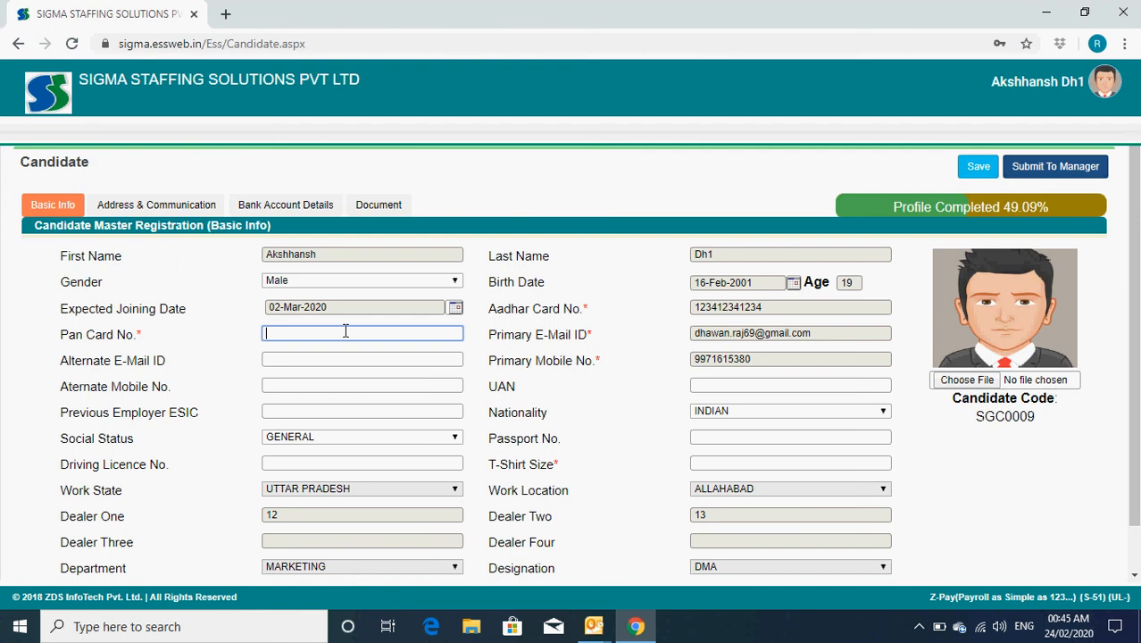
key(Tab)
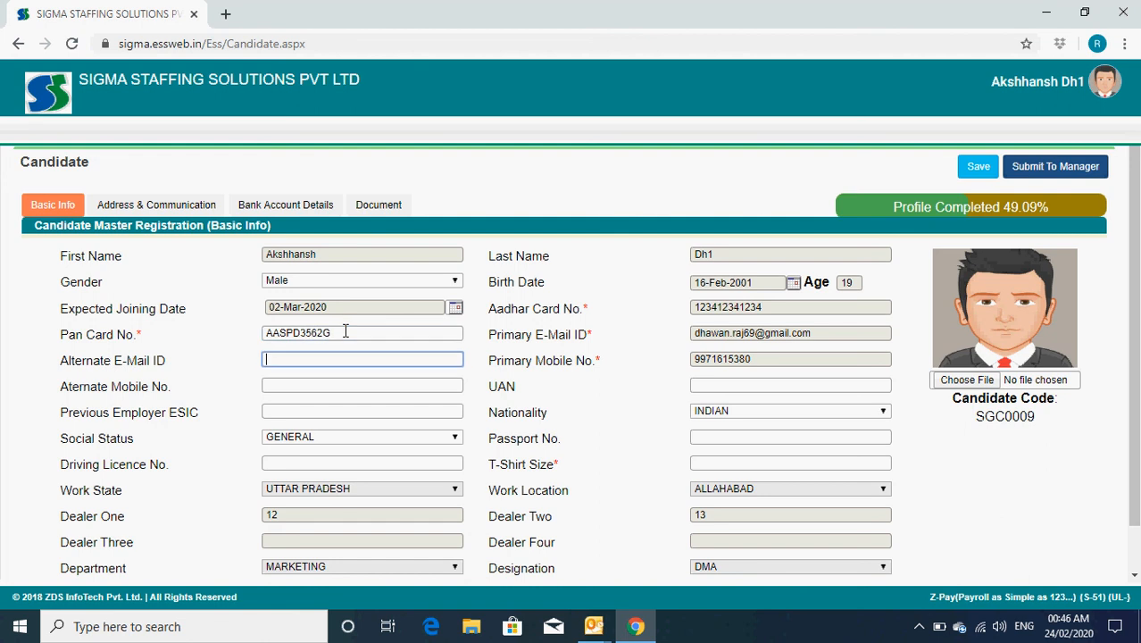
key(Tab)
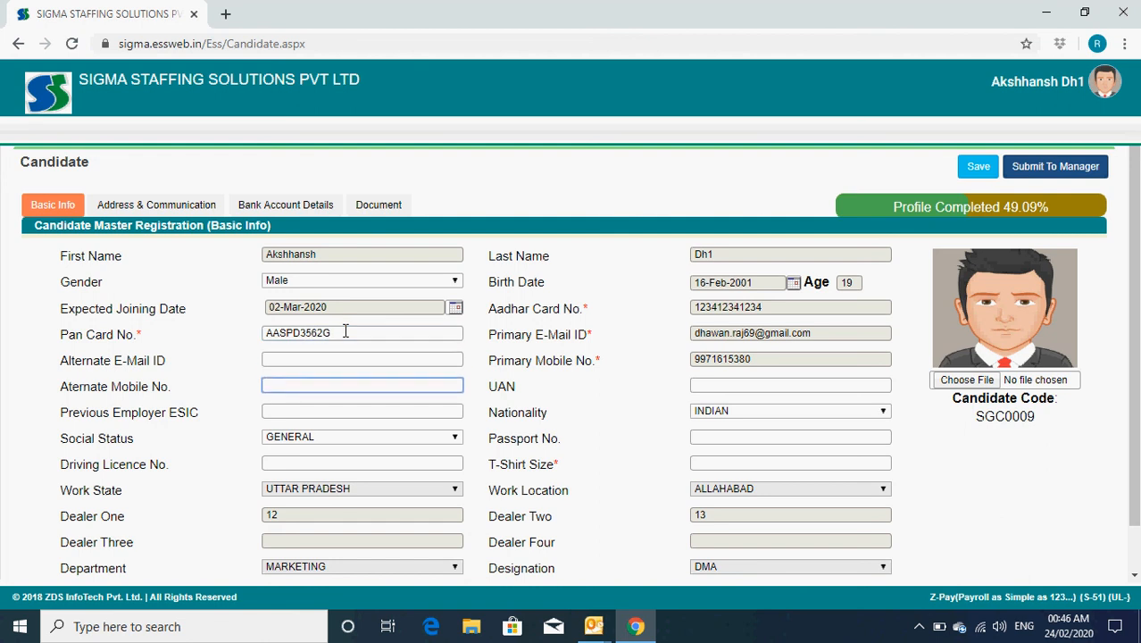
key(Tab)
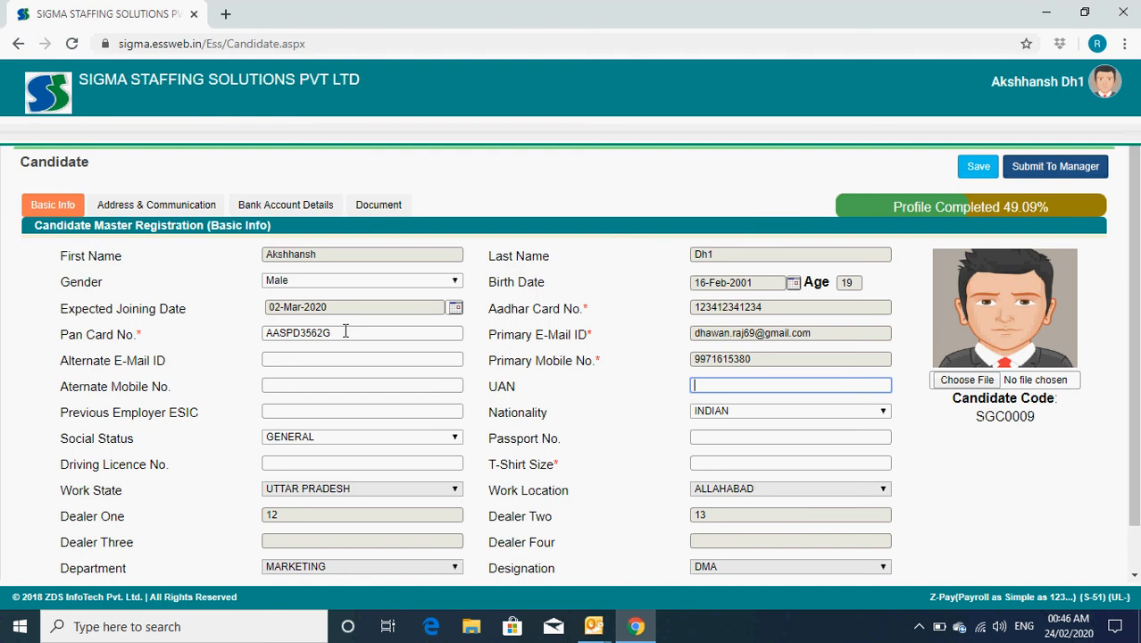
key(Tab)
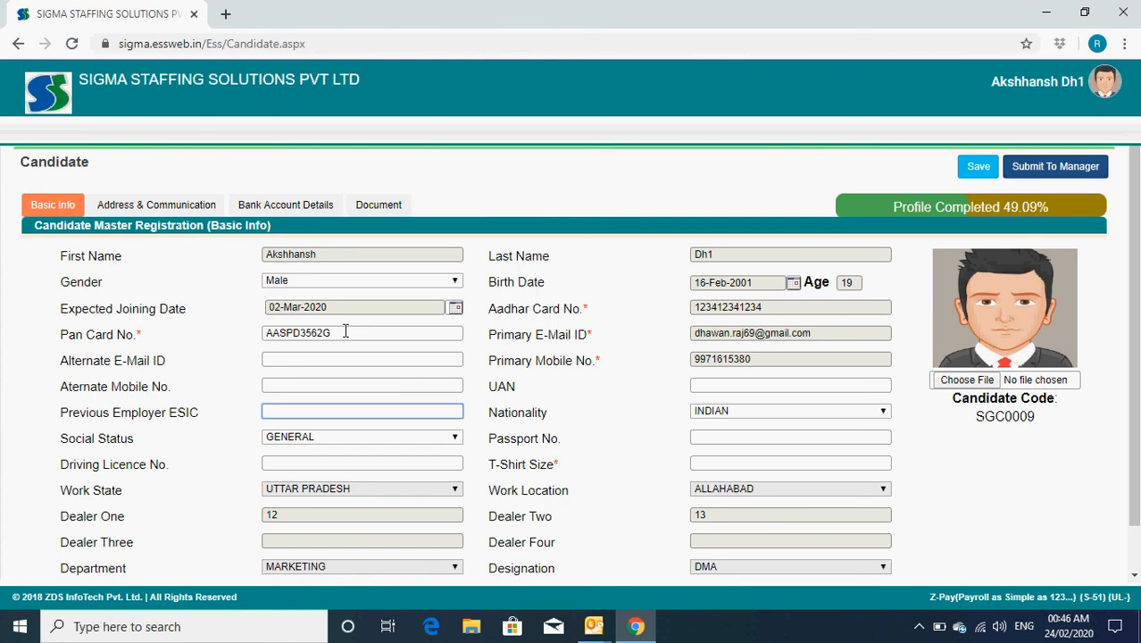
key(Tab)
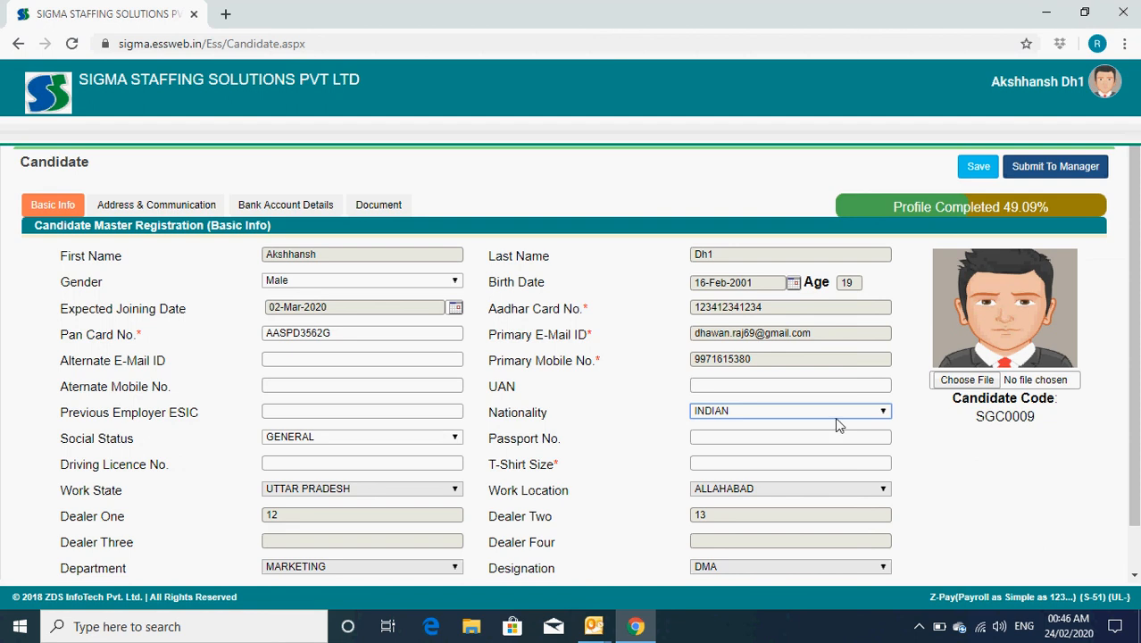
Step: Keep Social Status as GENERAL and enter the candidate's passport number
click(378, 440)
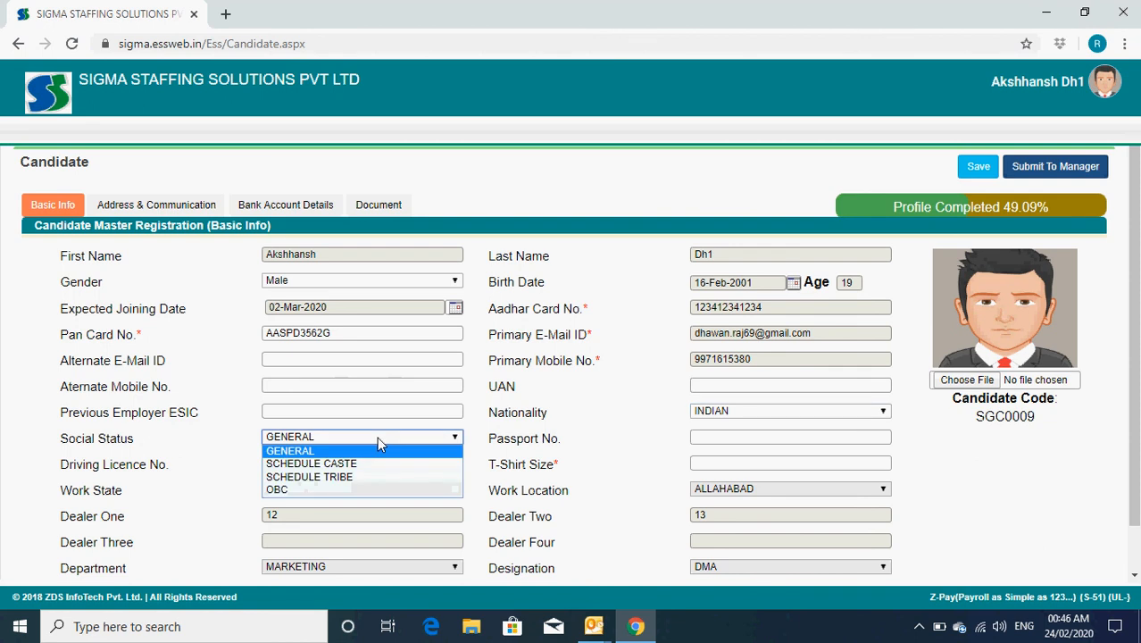
click(485, 430)
click(756, 439)
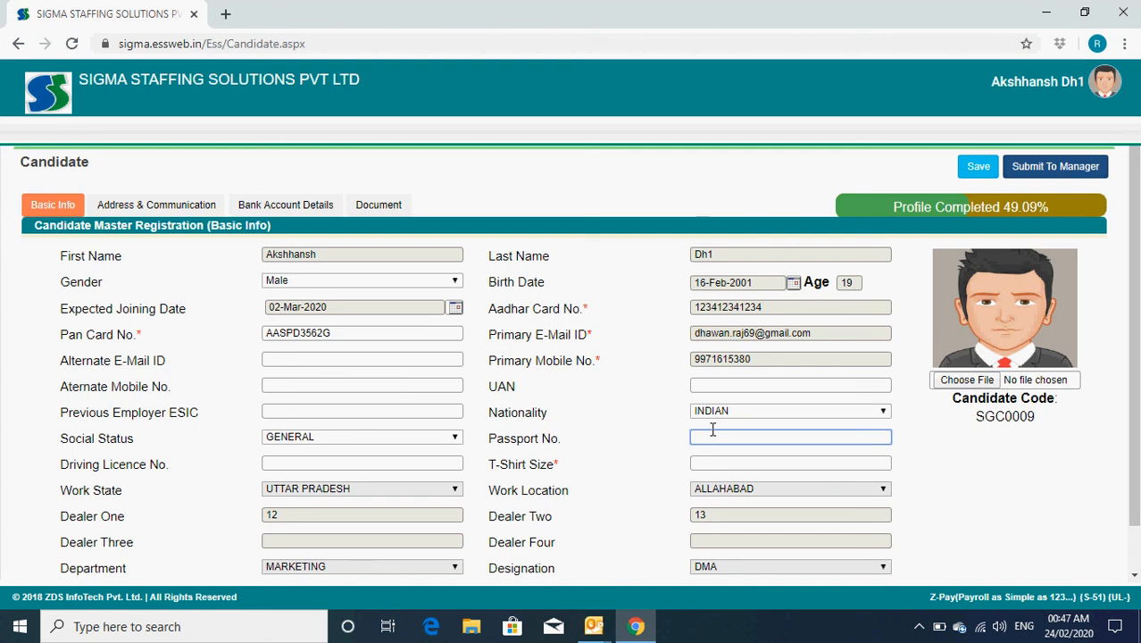
key(Tab)
key(Tab)
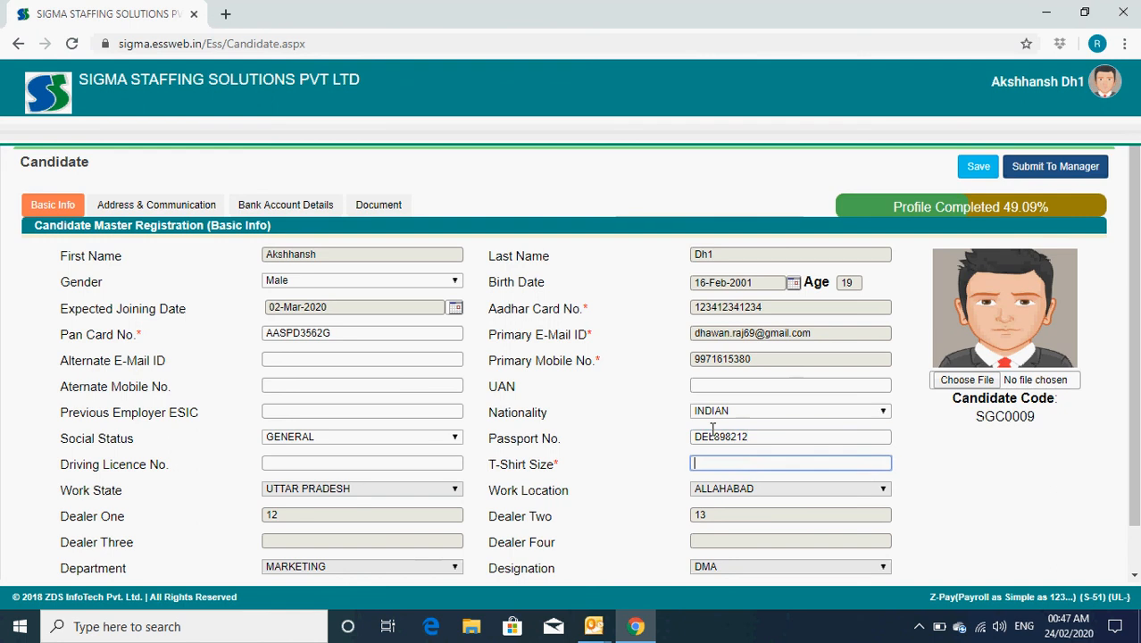
Step: Enter the driving licence number and T-shirt size 42, then go to Address & Communication
key(shift+Tab)
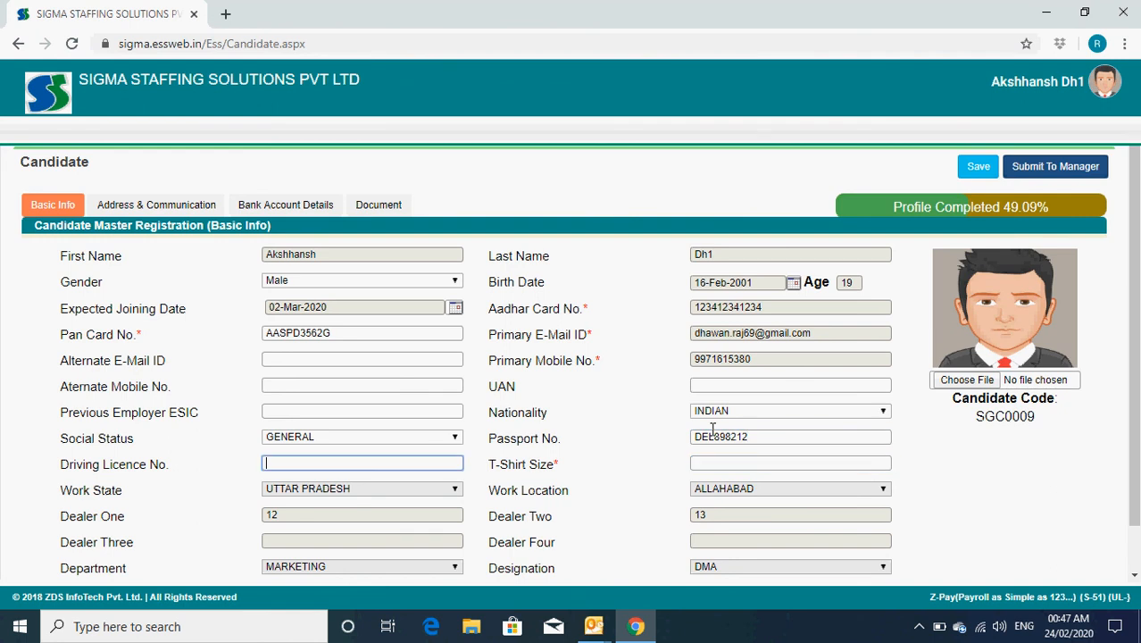
key(Tab)
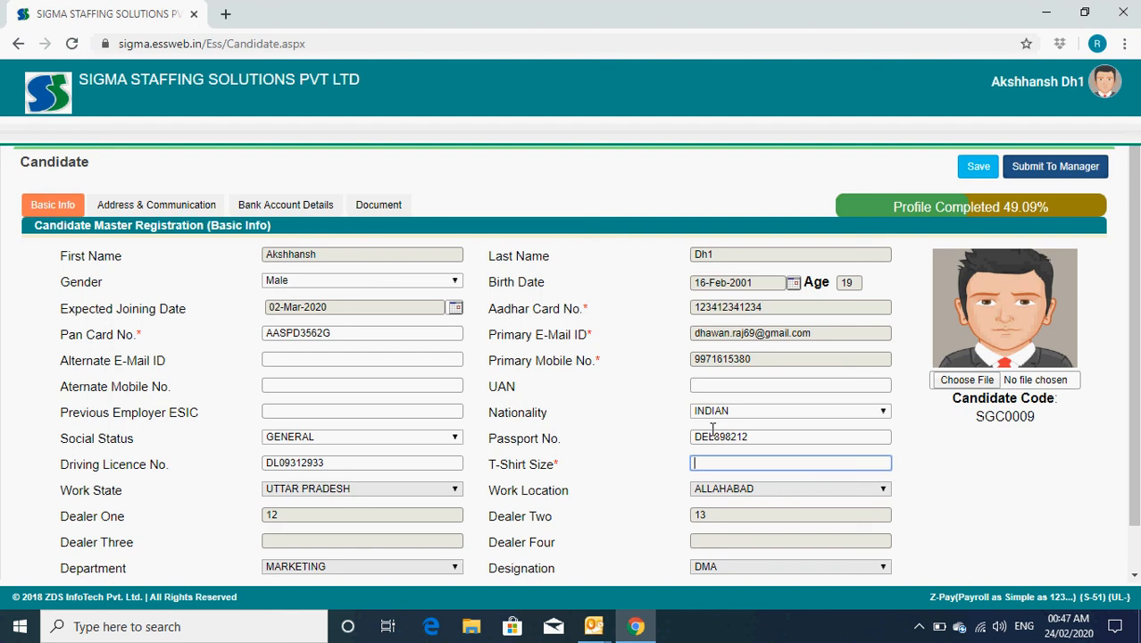
text(42)
key(Tab)
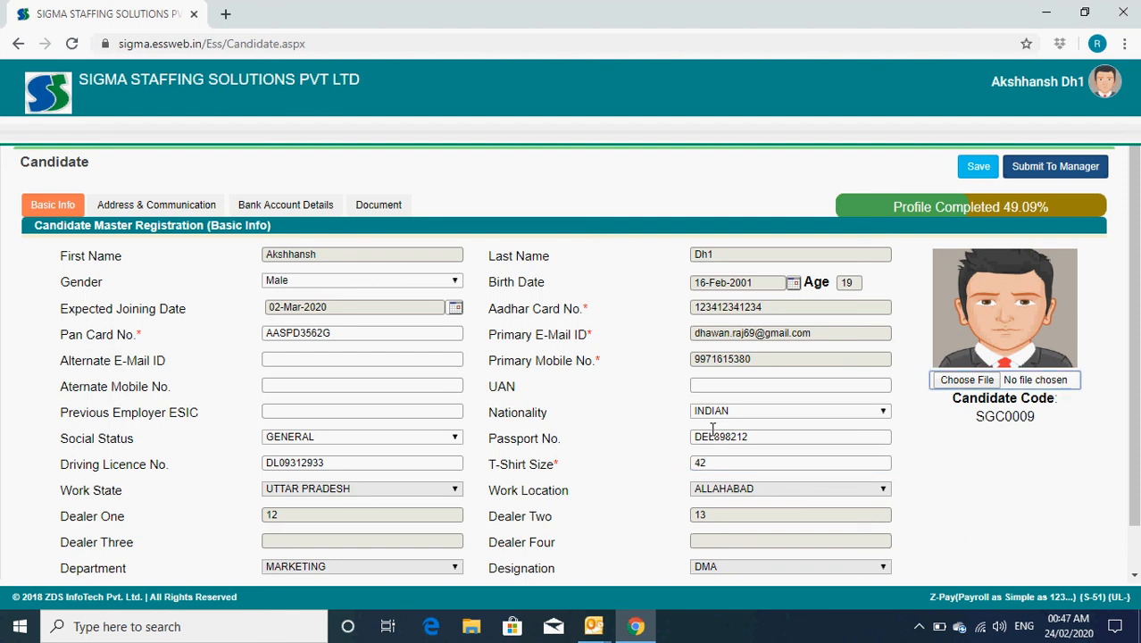
scroll(597, 427, down, 1)
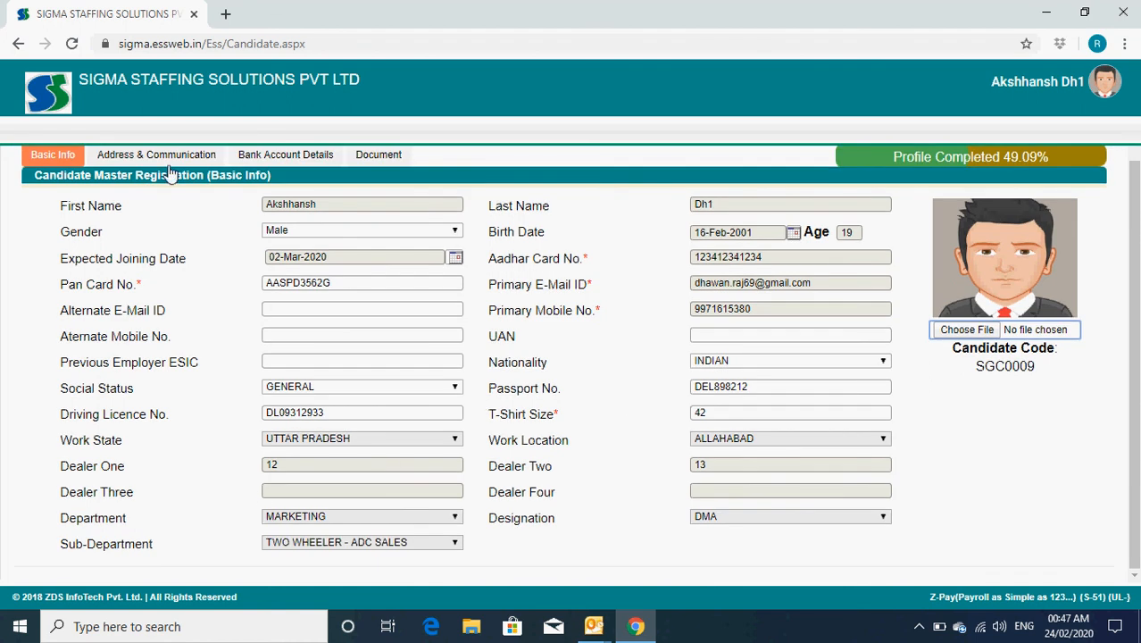
scroll(272, 263, up, 1)
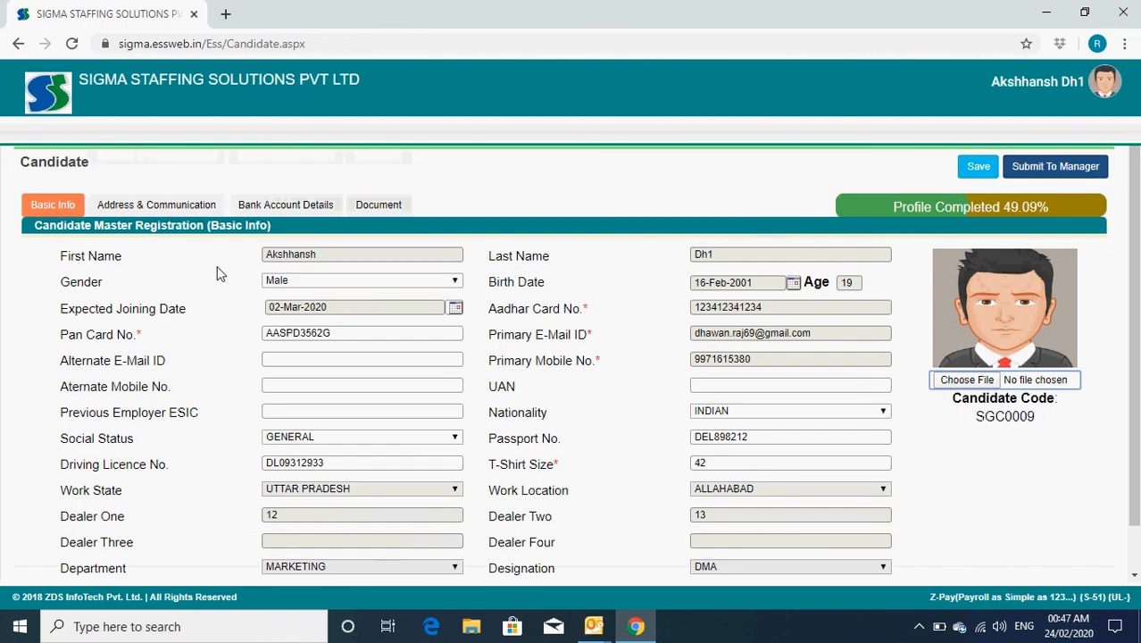
click(178, 206)
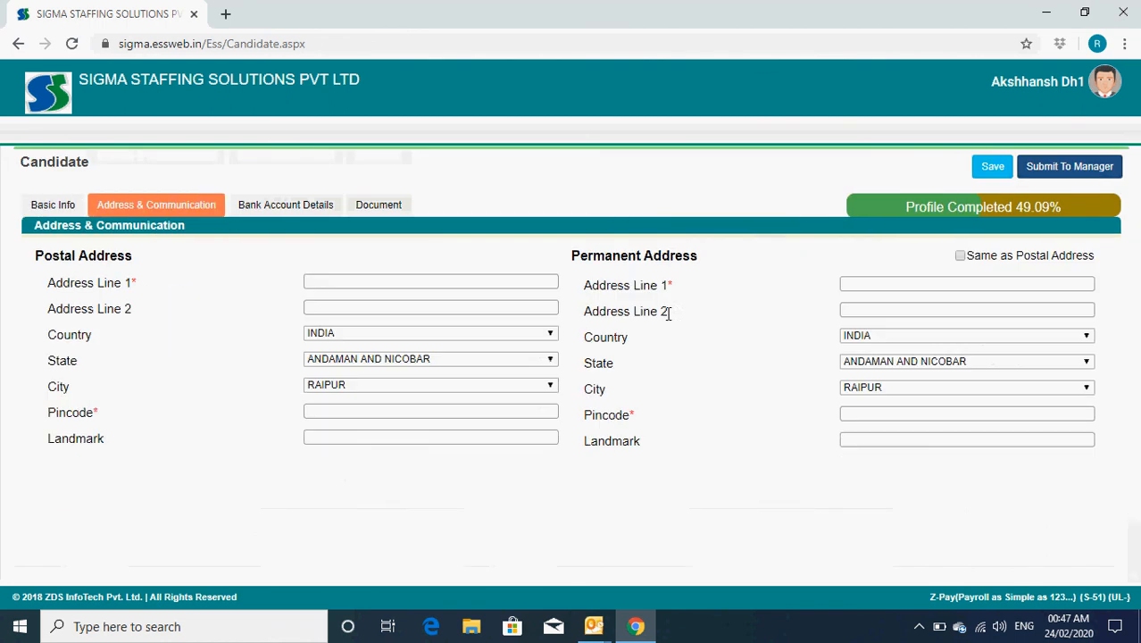
Step: Fill the postal address, tick Same as Postal Address, and add the postal landmark
click(353, 280)
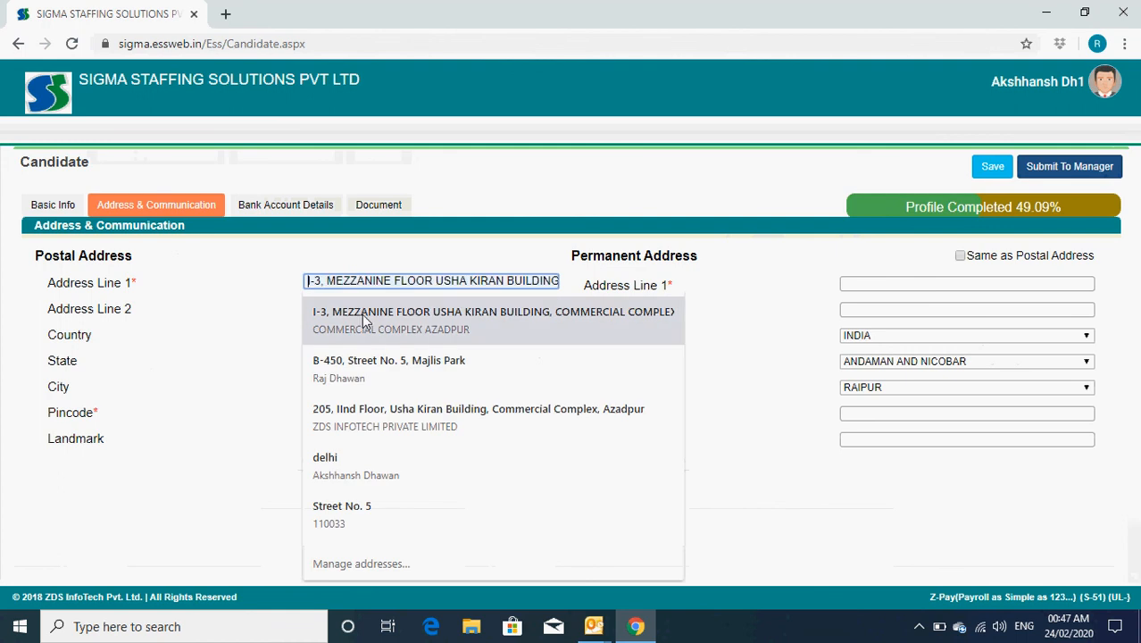
click(361, 313)
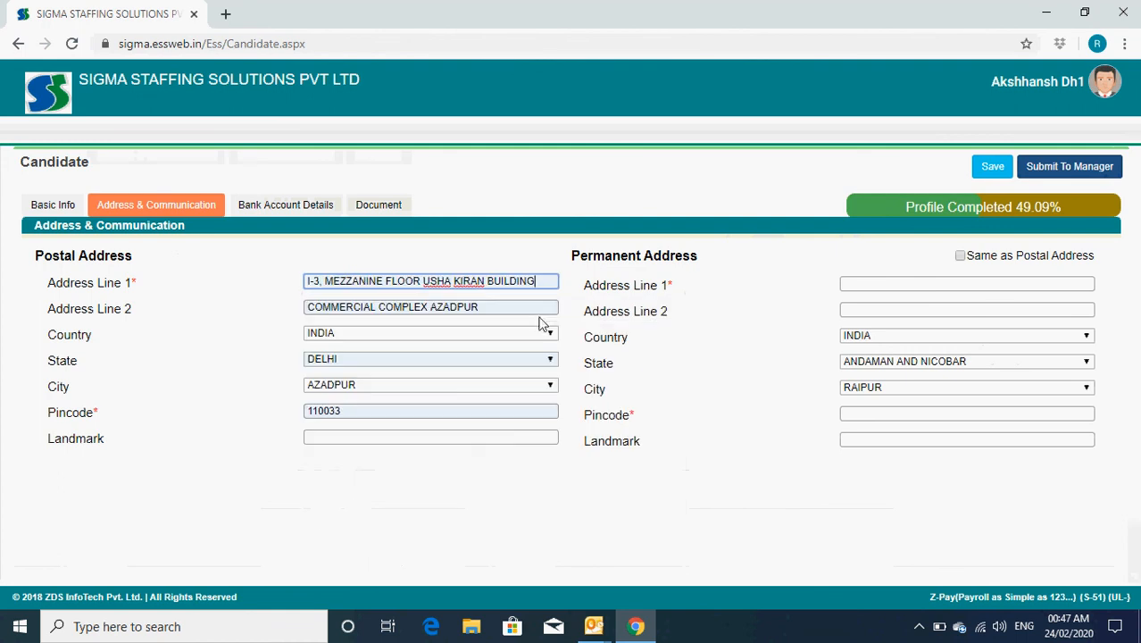
click(959, 256)
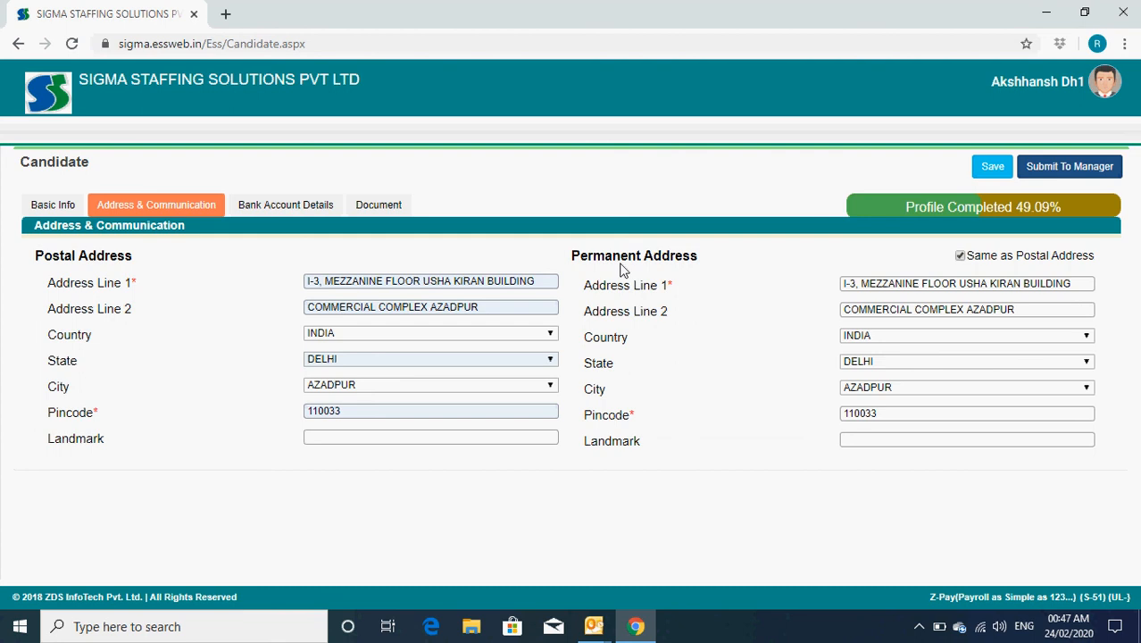
click(338, 433)
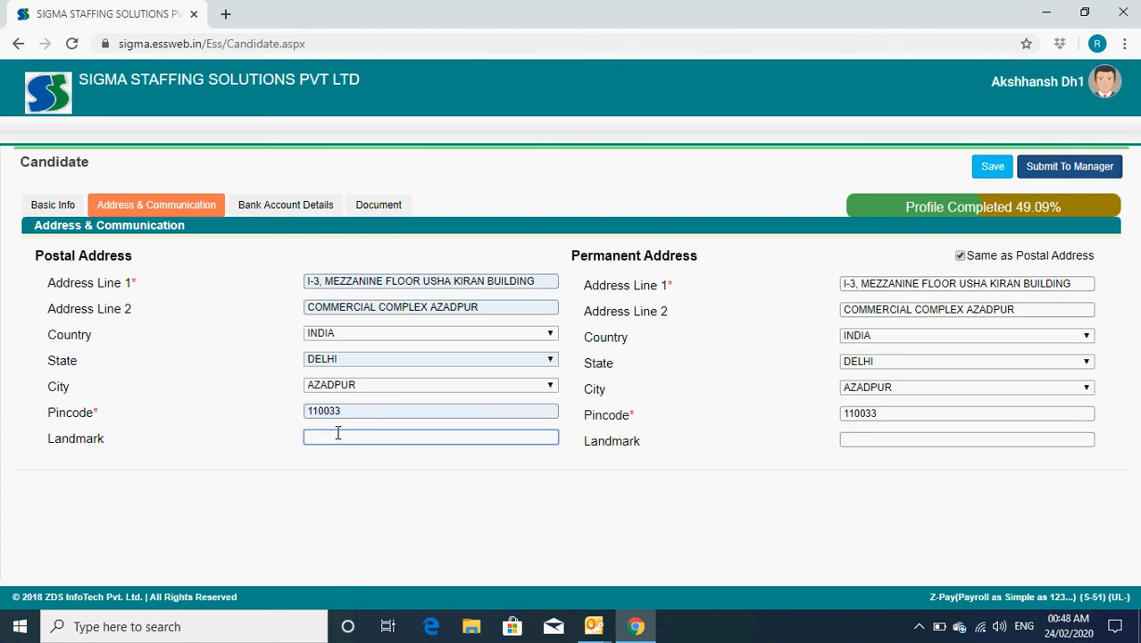
text(Near Akash Cinema)
key(Tab)
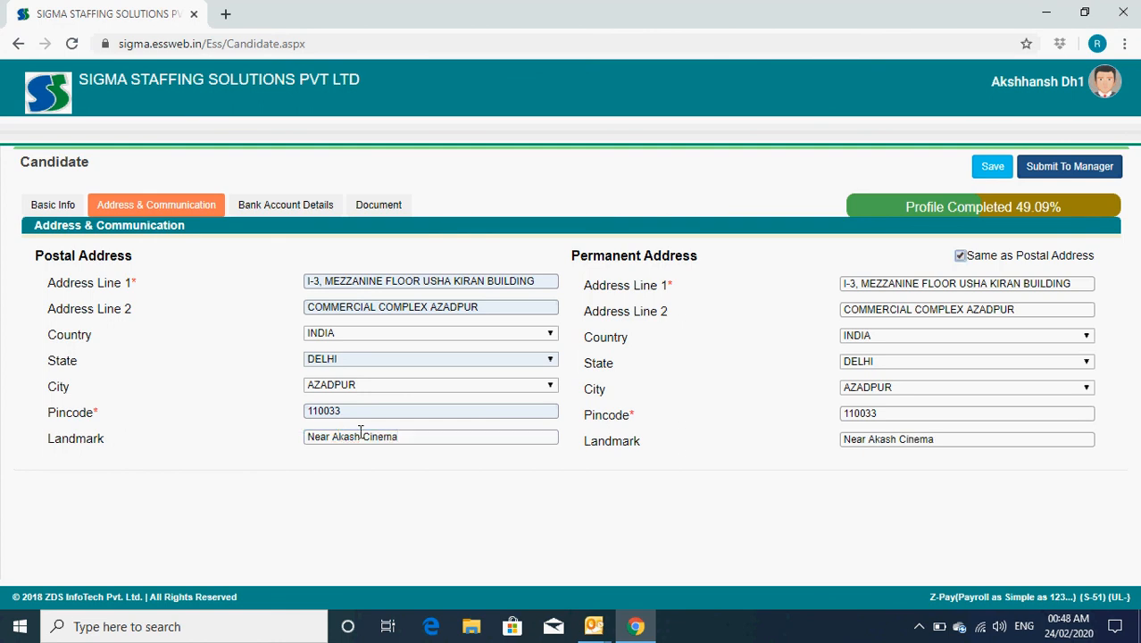
click(300, 207)
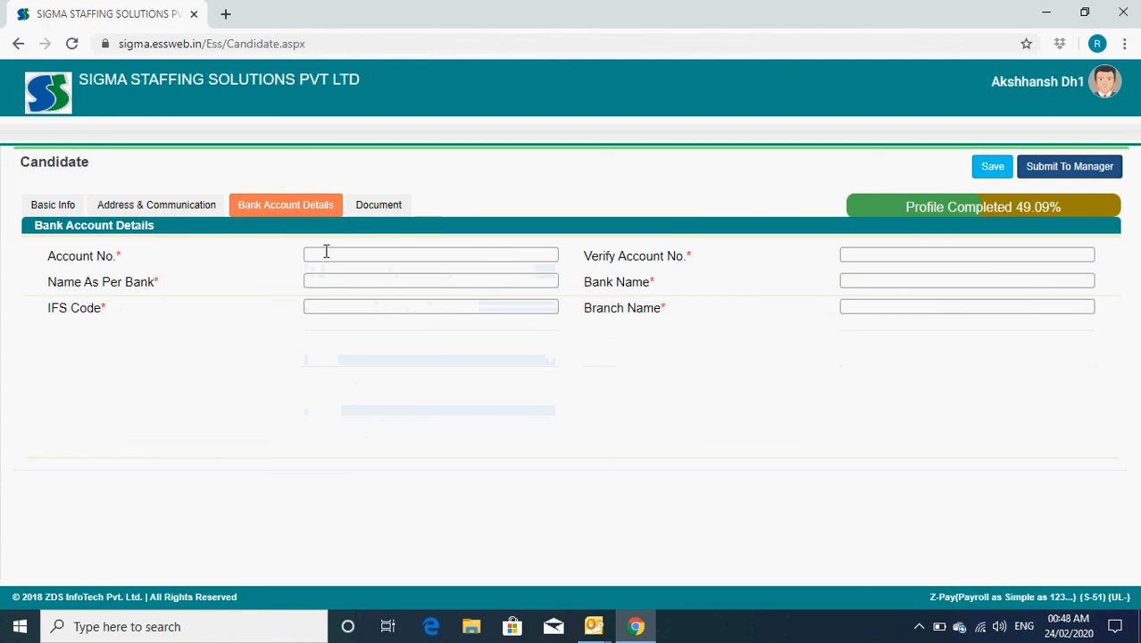
Step: Enter and verify the bank account number and pick the suggested account holder name
click(326, 252)
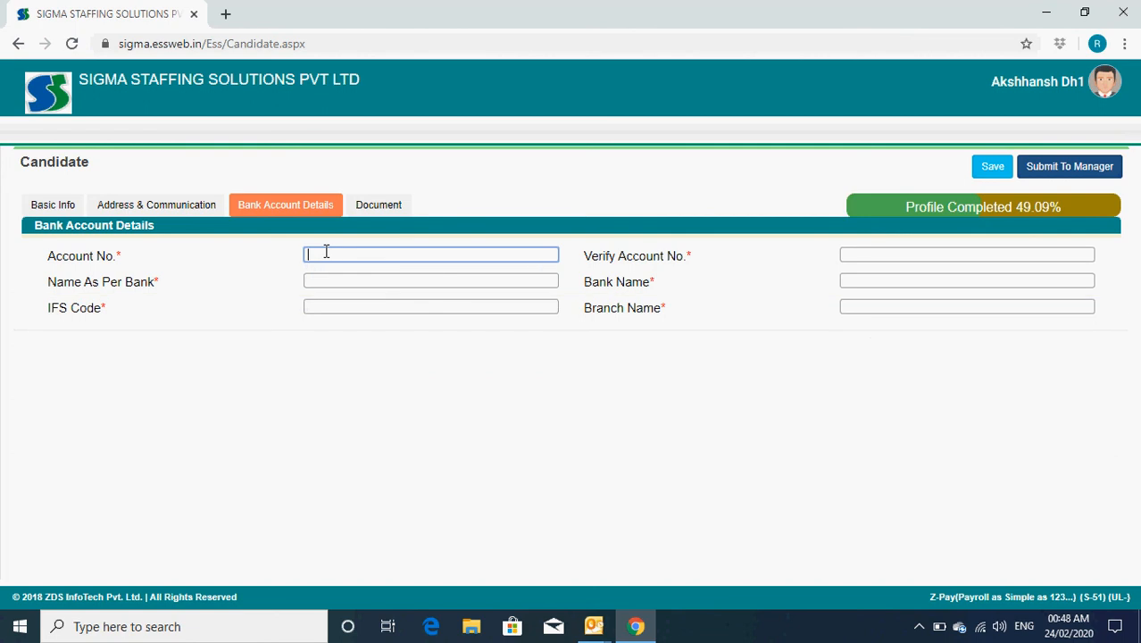
text(111111111111)
key(Tab)
text(1234)
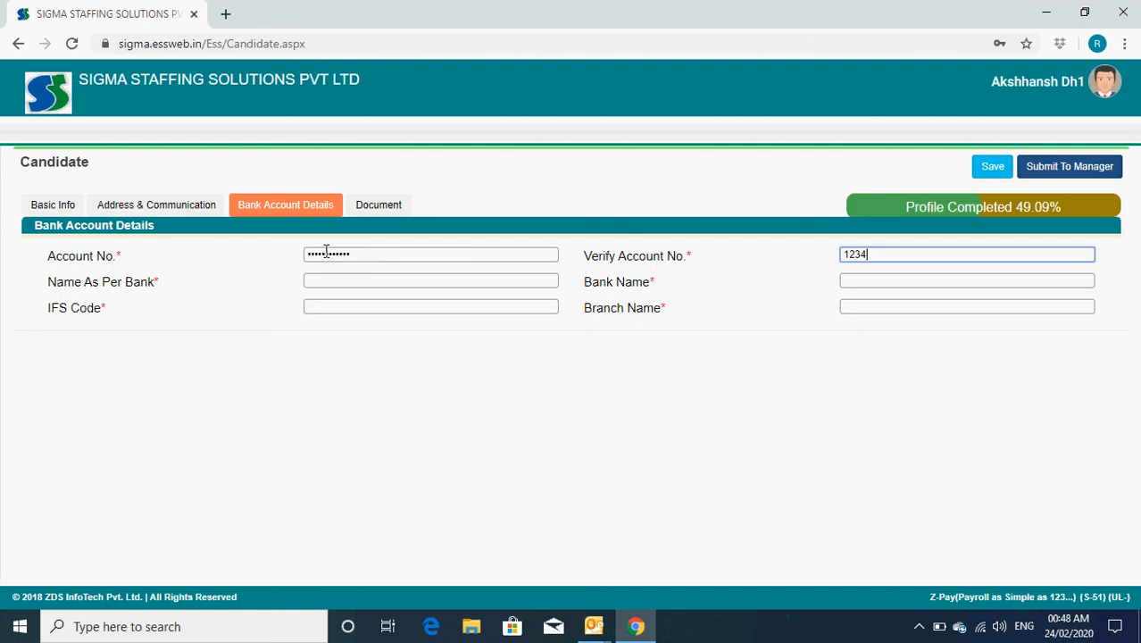
text(12341234)
key(Tab)
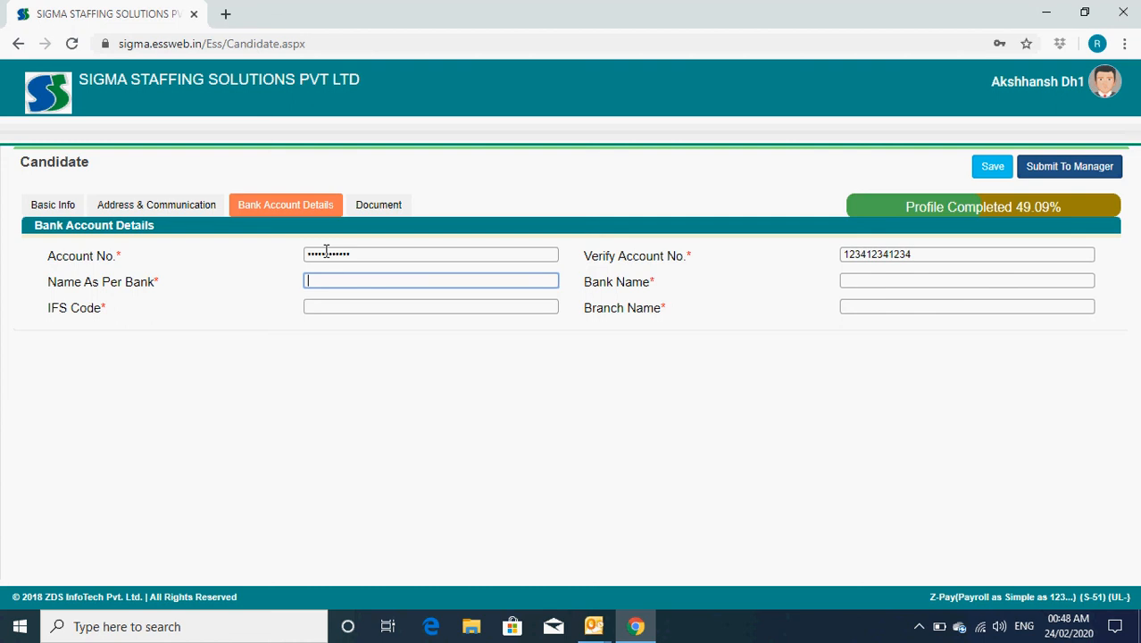
text(Ak)
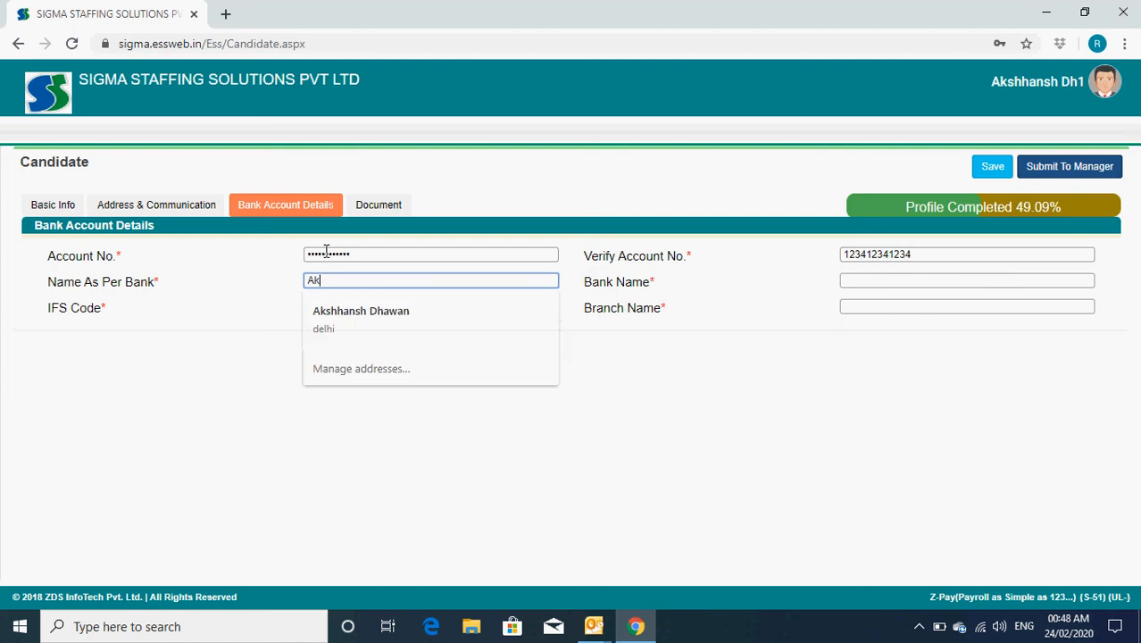
key(Down)
key(Return)
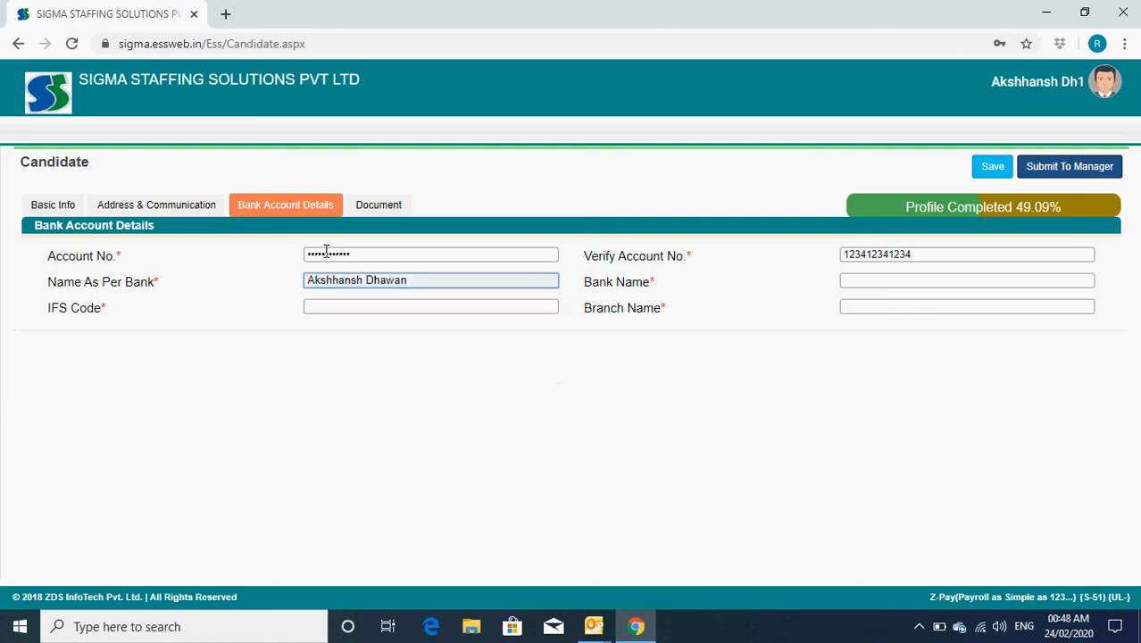
key(Tab)
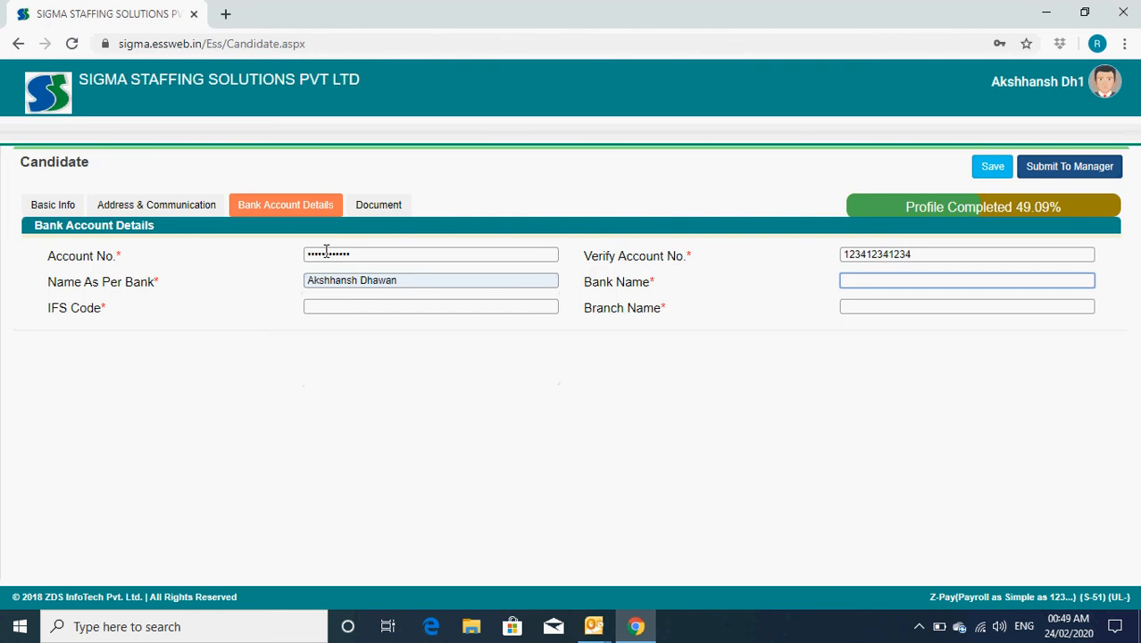
Step: Add Union Bank of India, IFS code UBIN0812312, branch Azadpur, and save the bank details
text(Union Bank of India)
key(Tab)
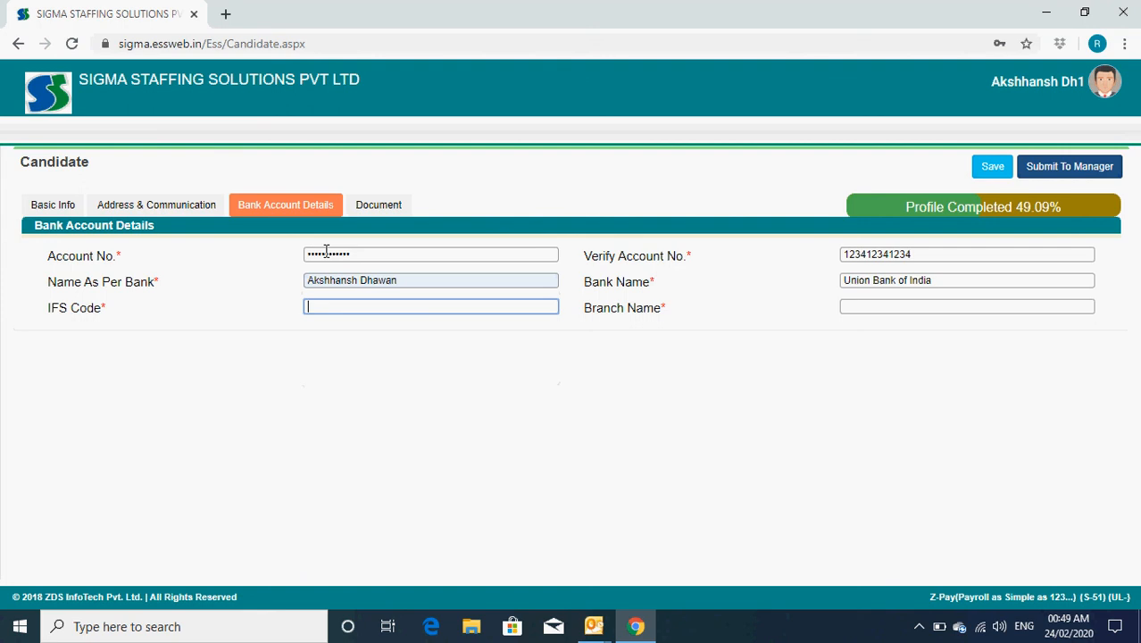
text(UBIN0812312)
key(Tab)
text(Azadpur)
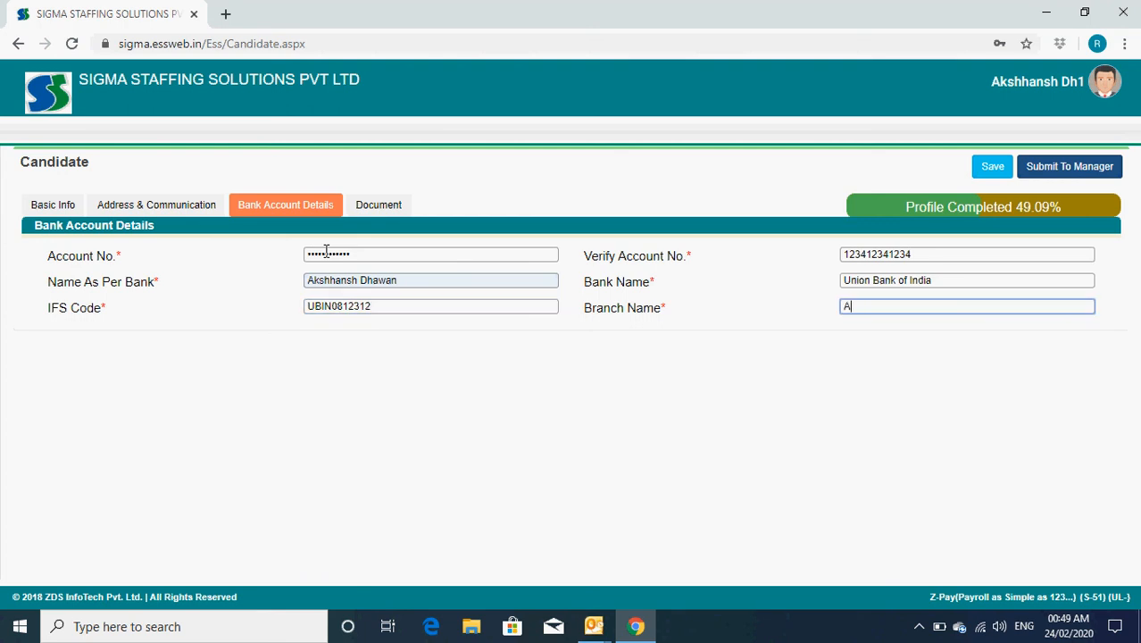
key(Tab)
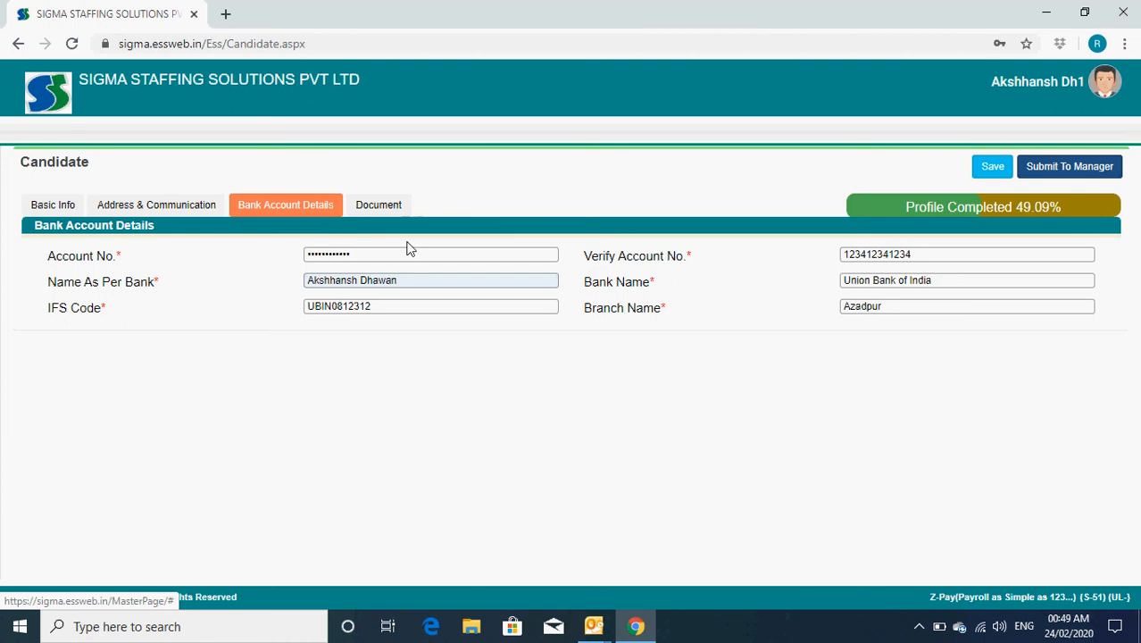
click(991, 172)
click(642, 416)
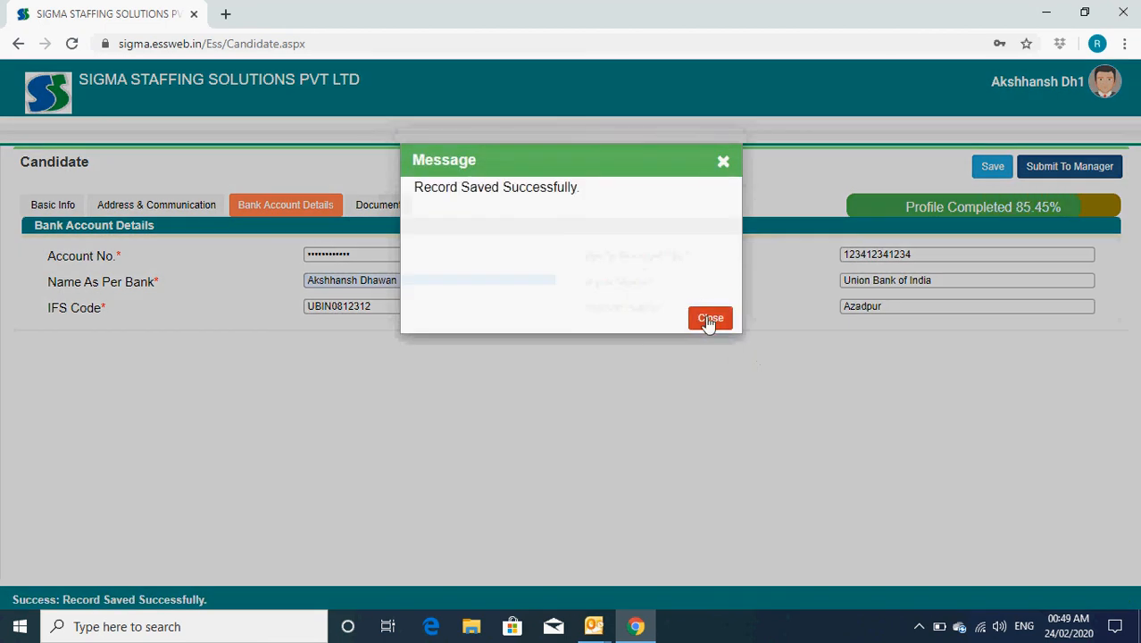
click(710, 320)
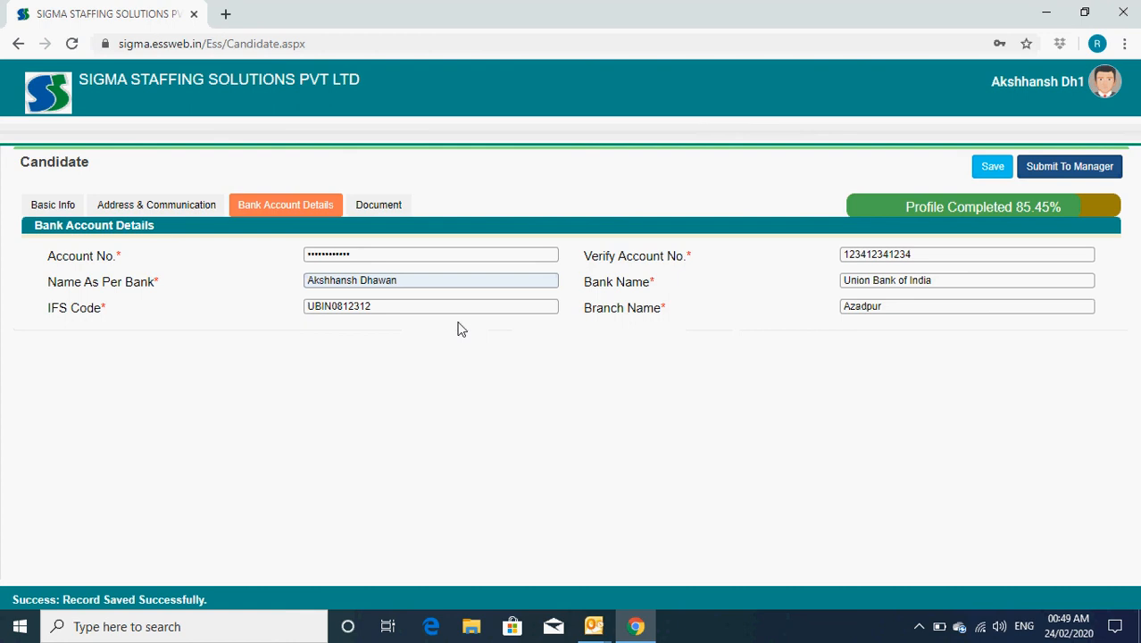
Step: Try the Bank Statement and Cheque/Passbook uploads, then attempt a save that reports missing files
click(378, 206)
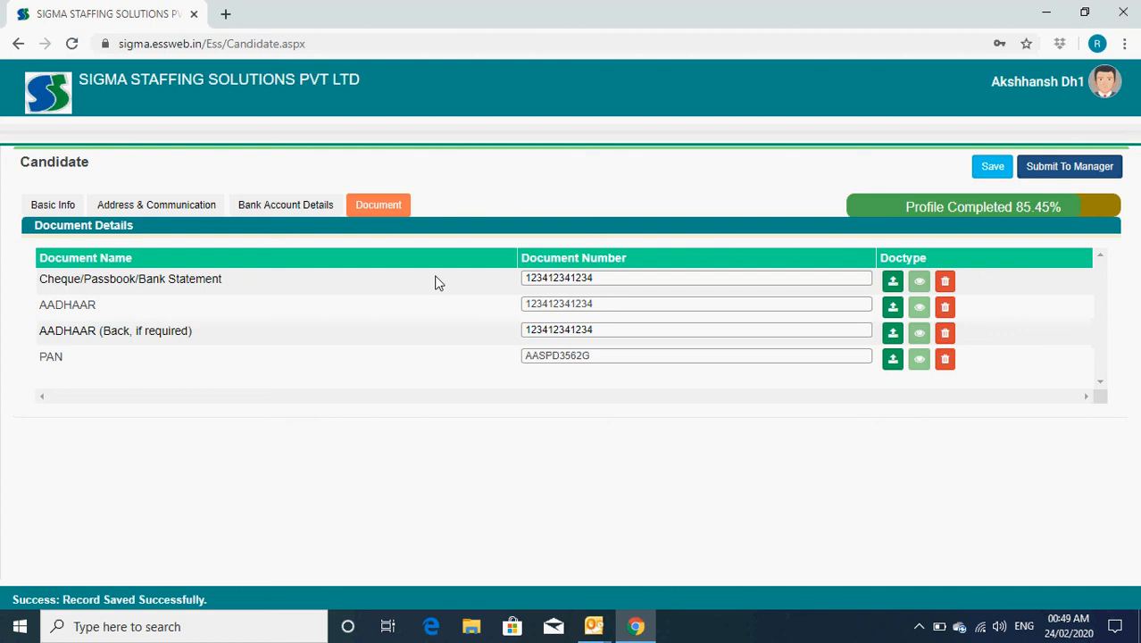
click(893, 283)
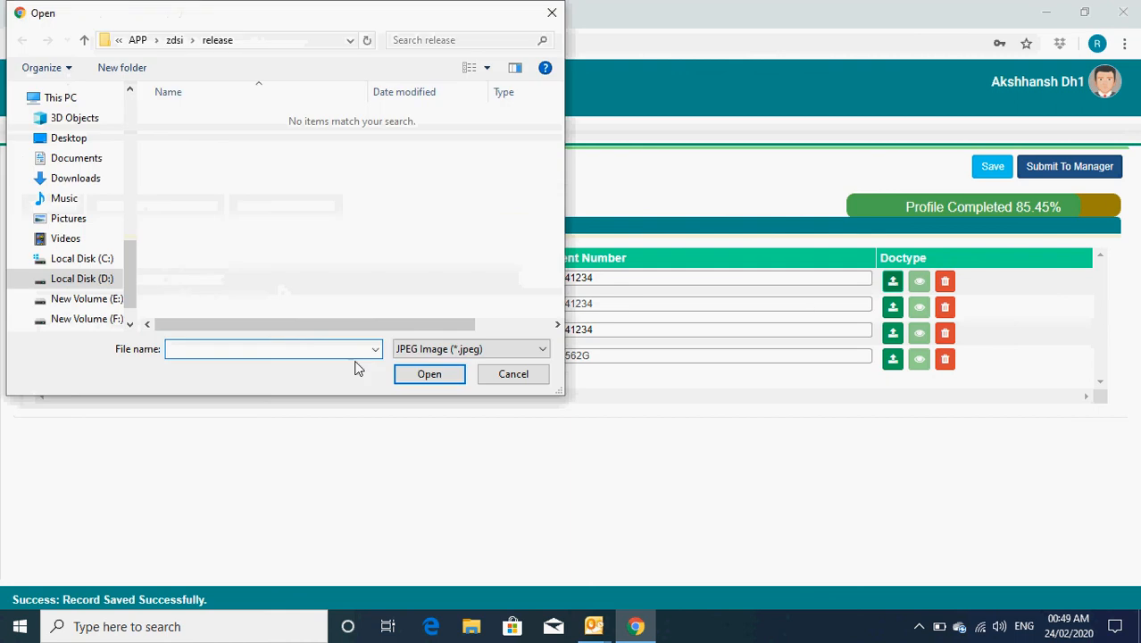
click(514, 375)
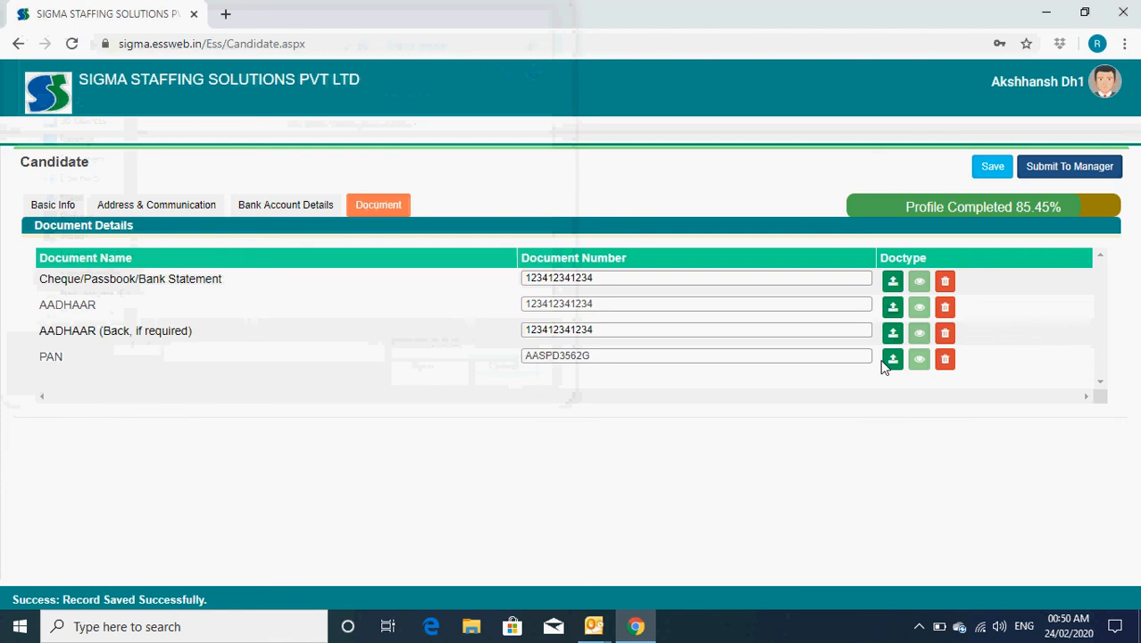
click(893, 282)
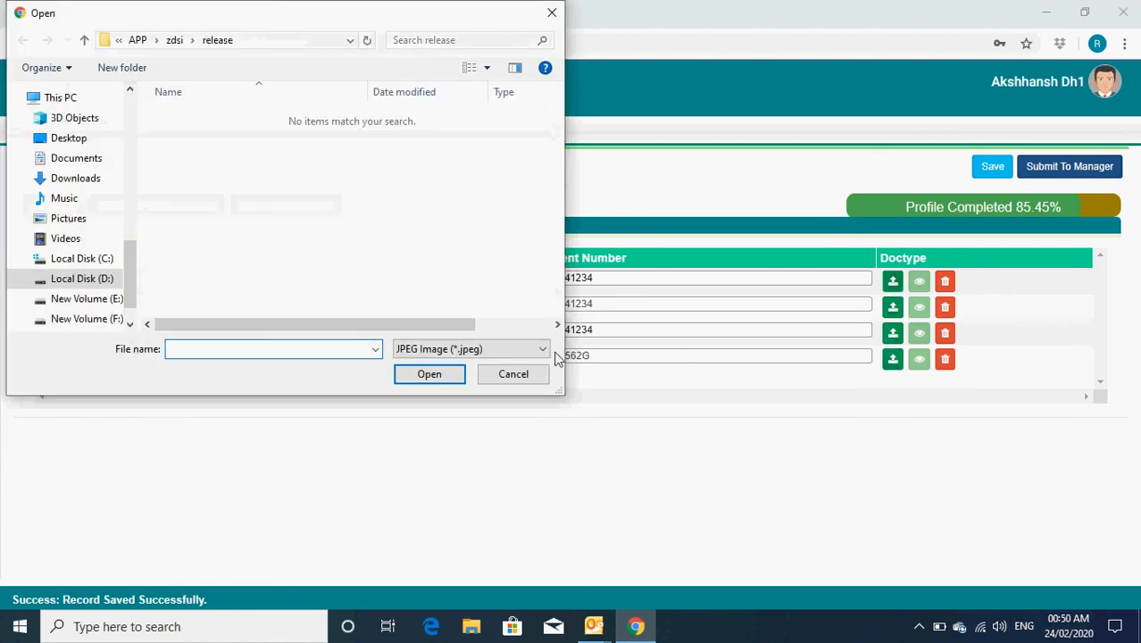
click(502, 373)
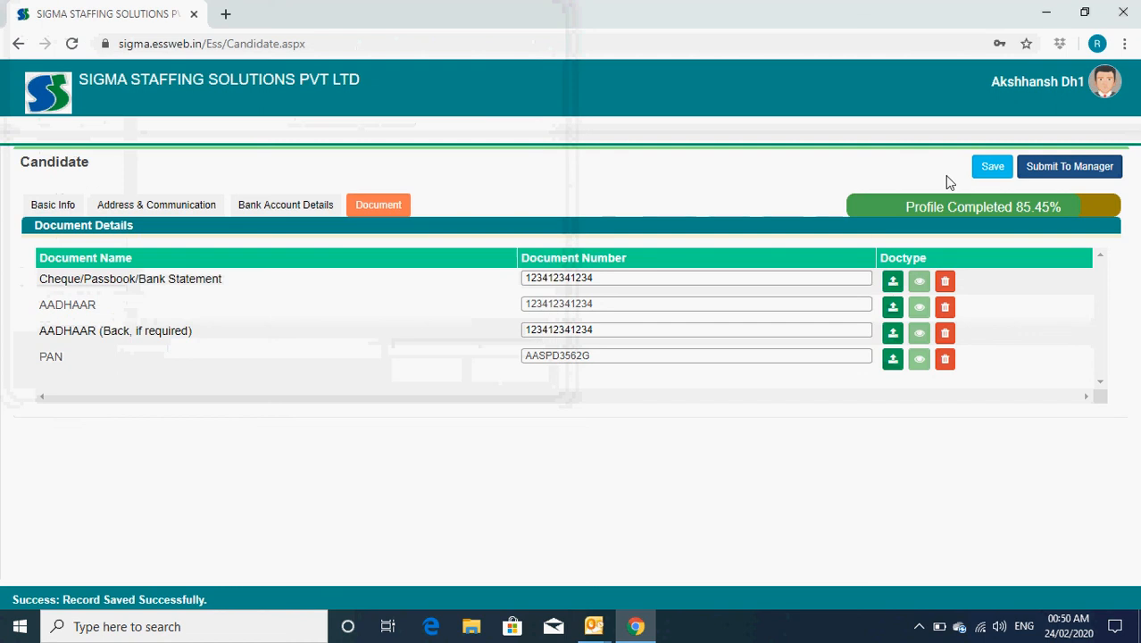
click(1070, 170)
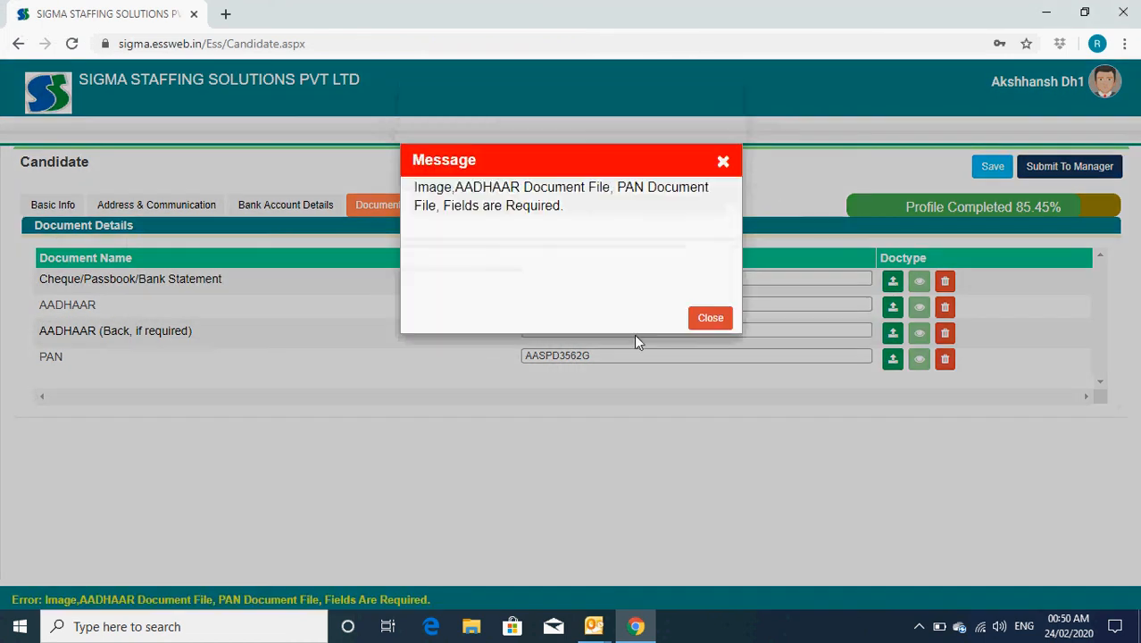
click(711, 319)
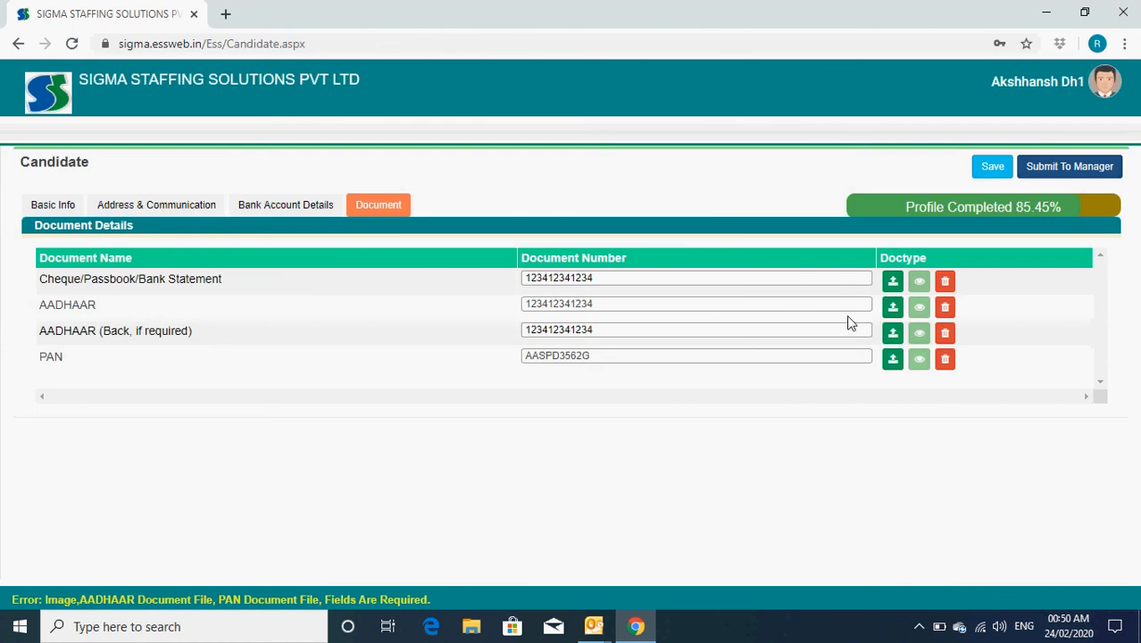
Step: Upload k20.jpg from the Pictures biometric folder as the AADHAAR front document
click(893, 309)
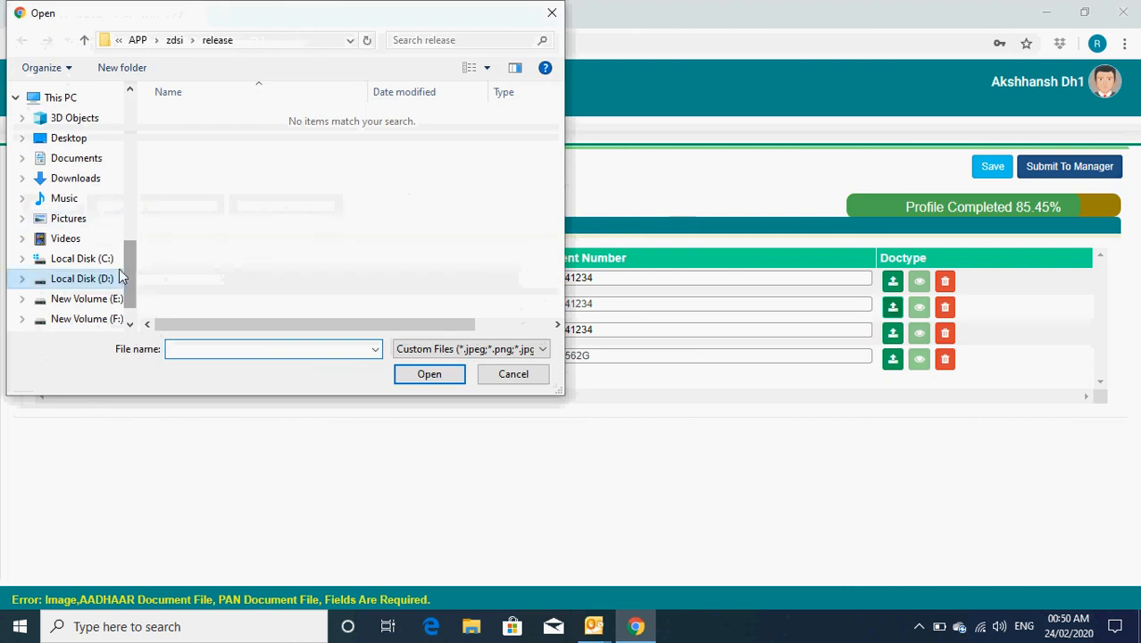
drag(129, 269, 139, 108)
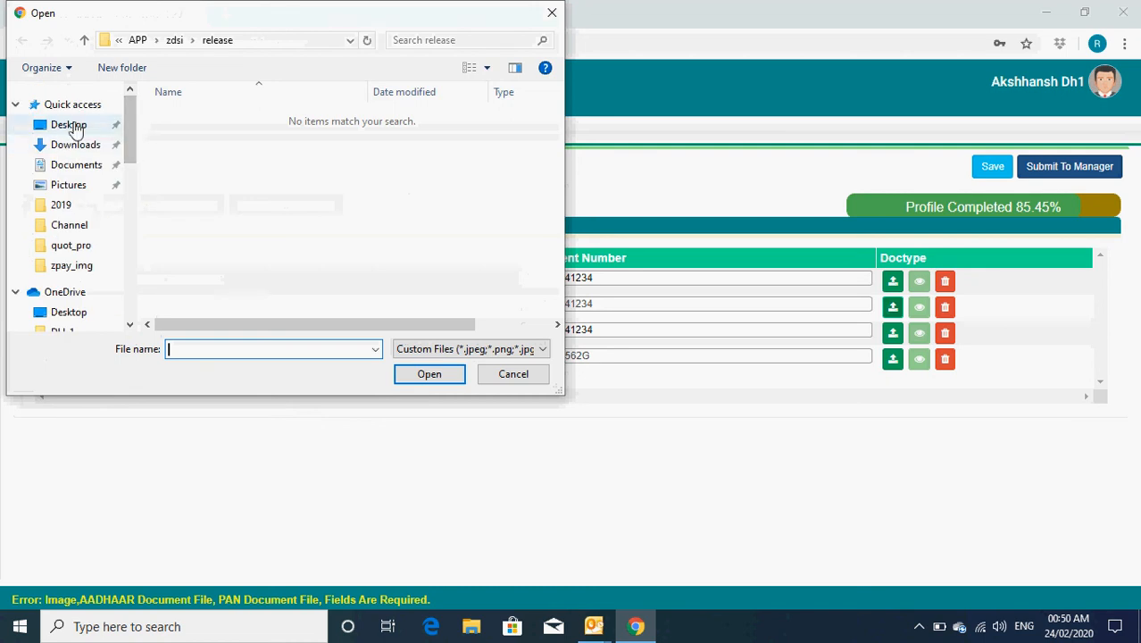
click(72, 185)
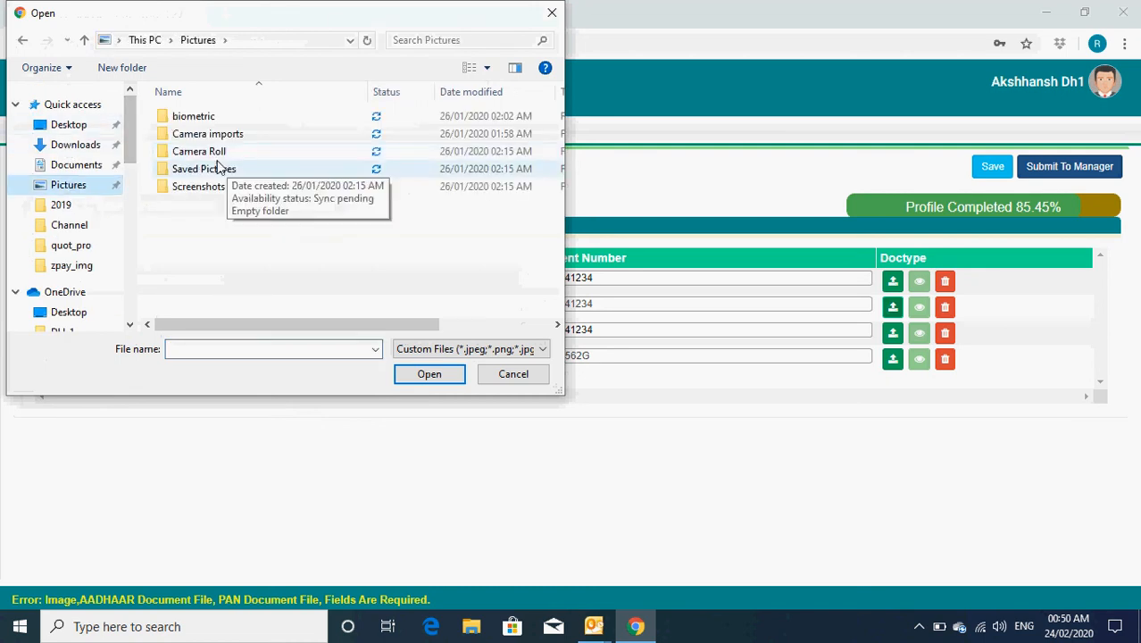
double_click(193, 115)
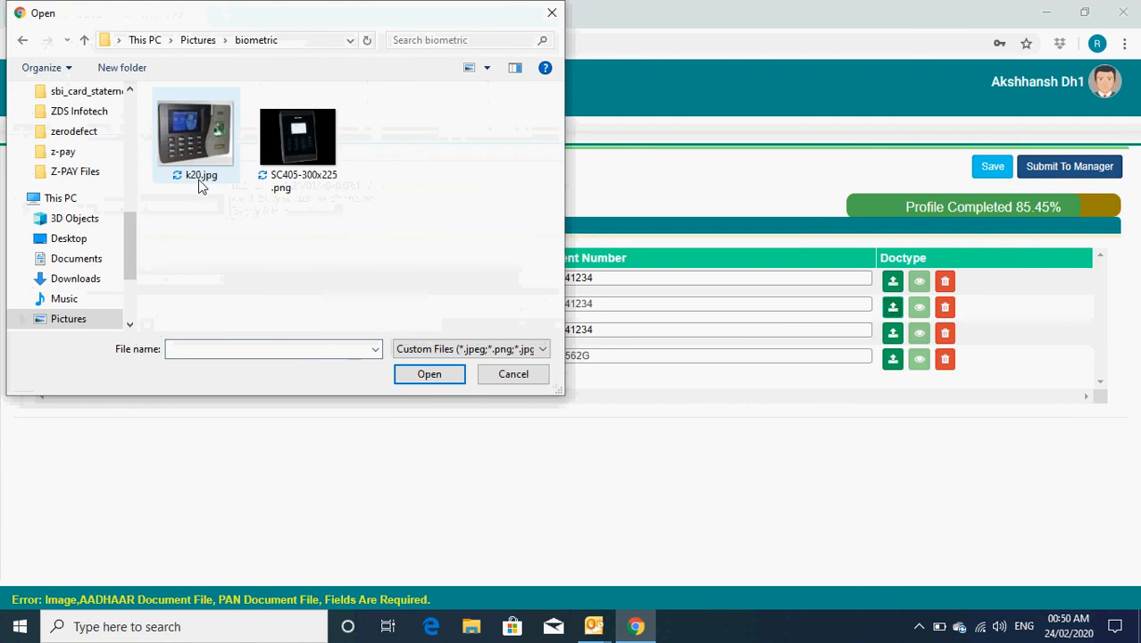
click(203, 158)
click(429, 375)
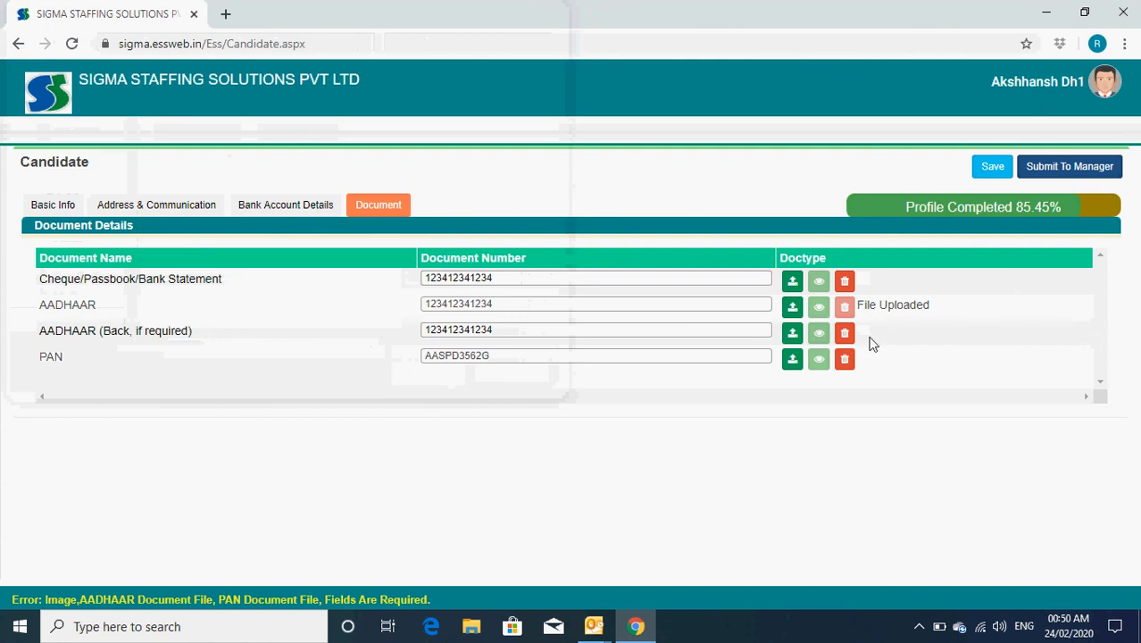
Step: Upload SC405-300x225.png for AADHAAR (Back) and k20.jpg for PAN, then save
click(792, 332)
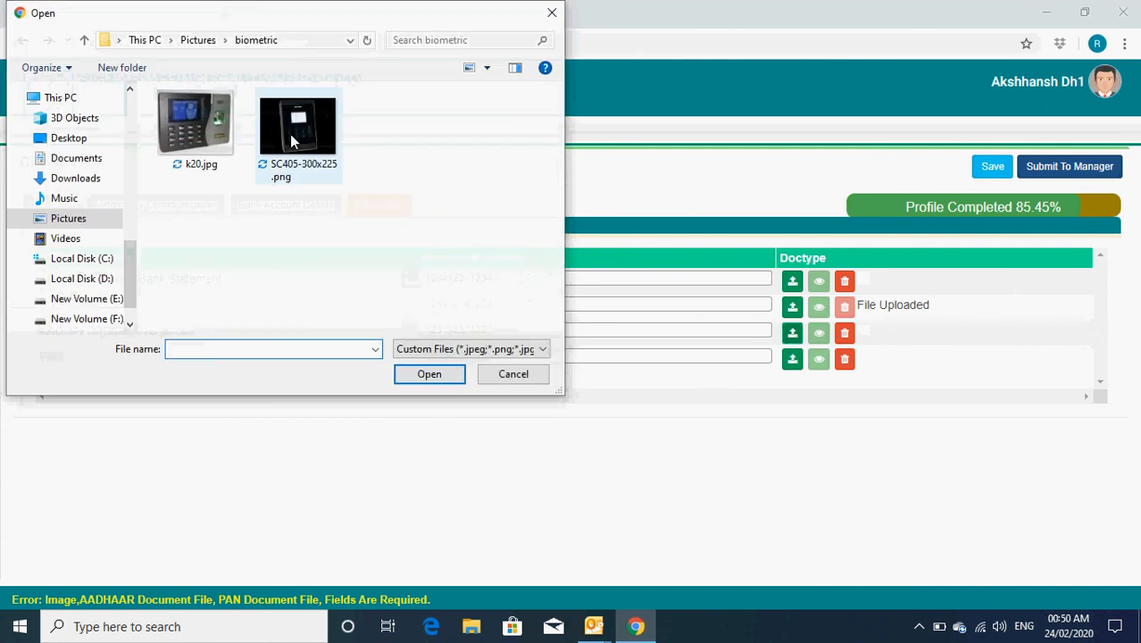
click(289, 133)
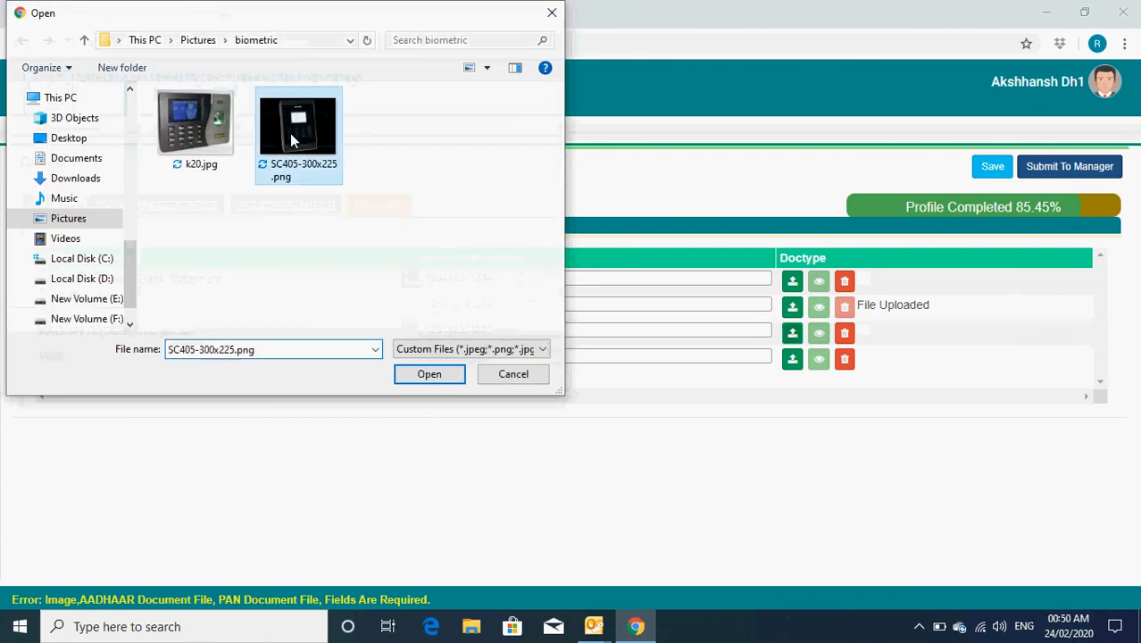
click(436, 373)
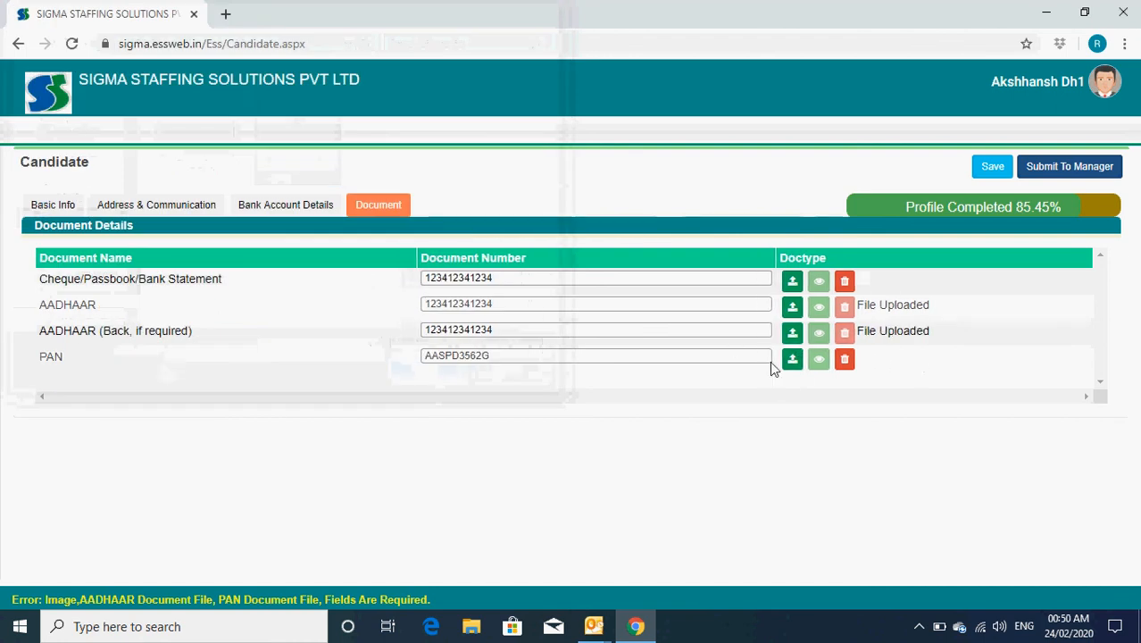
click(795, 362)
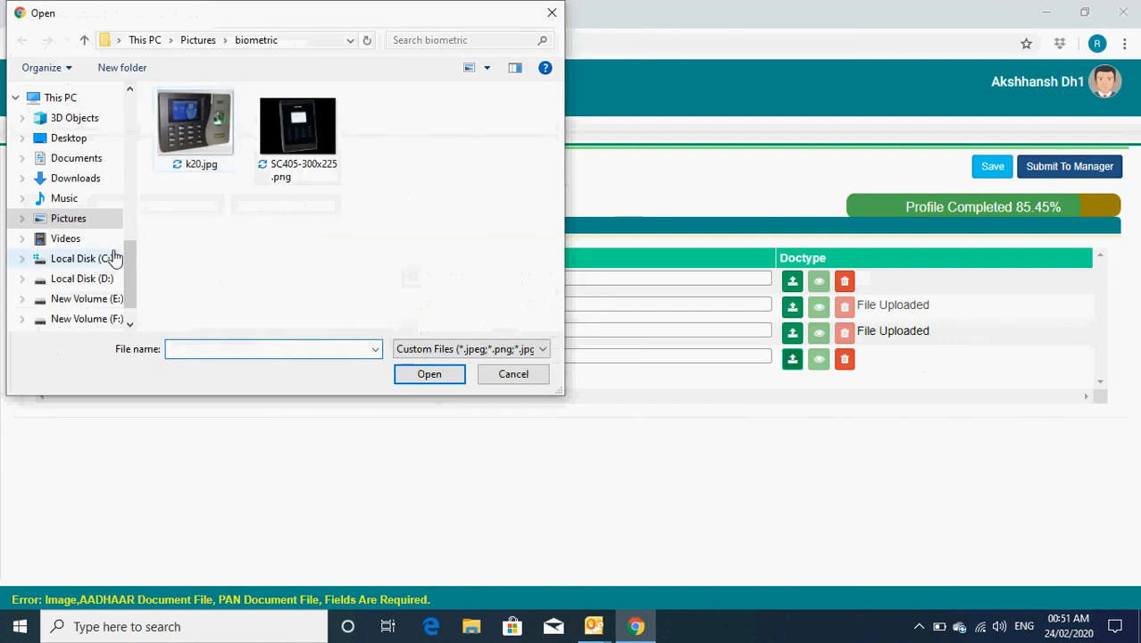
click(195, 125)
click(429, 374)
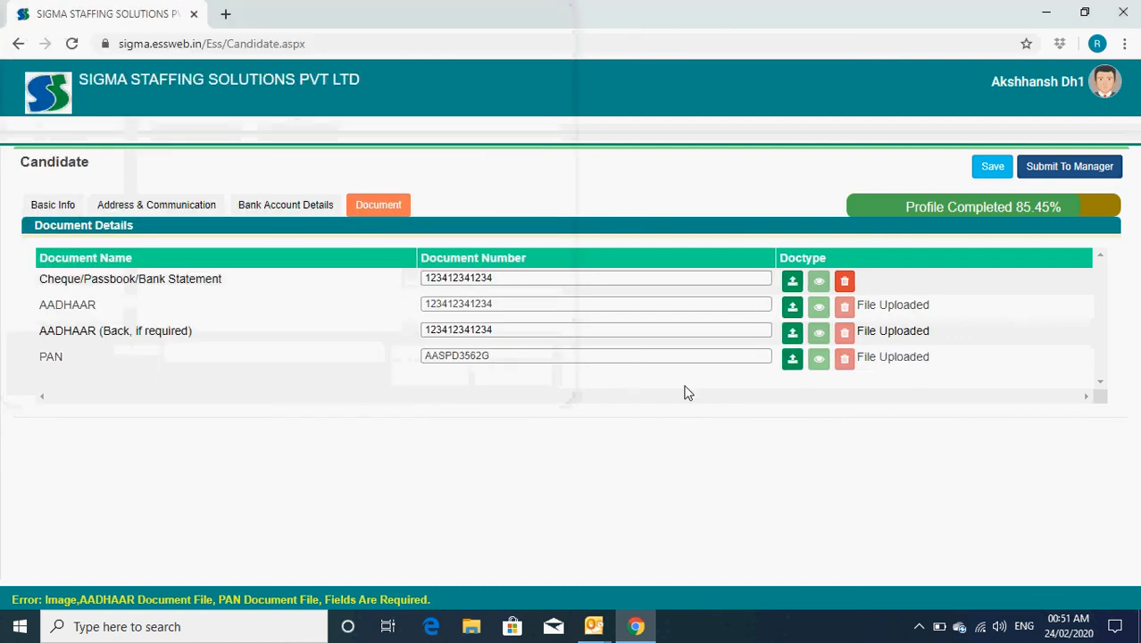
click(992, 168)
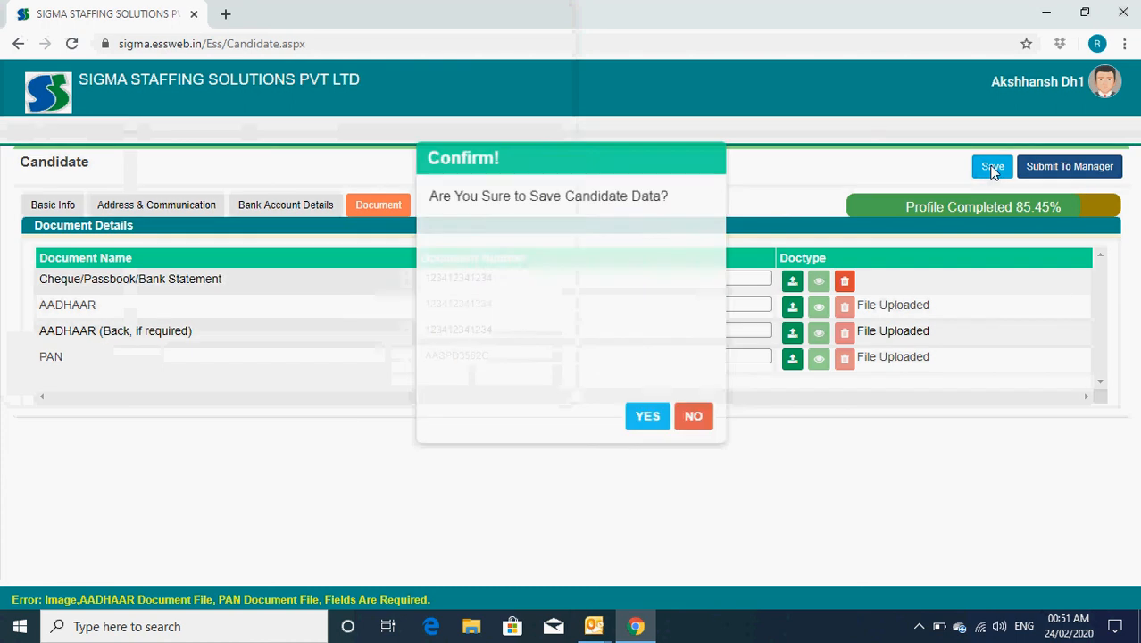
Step: Confirm the save, then try Submit To Manager, which fails because image fields are required
click(643, 414)
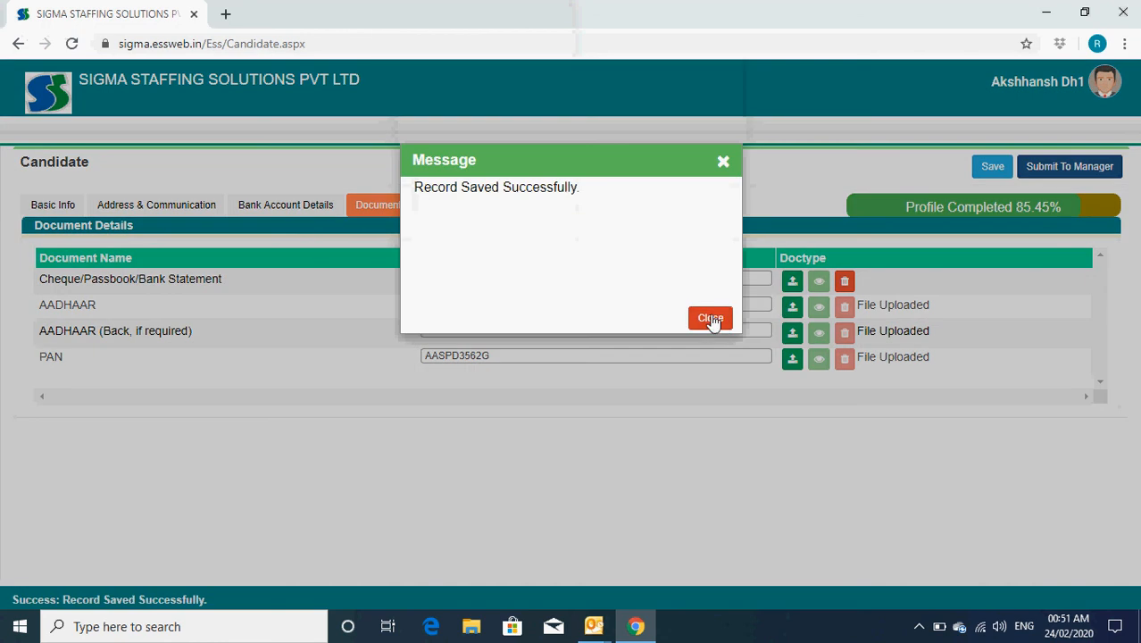
click(715, 318)
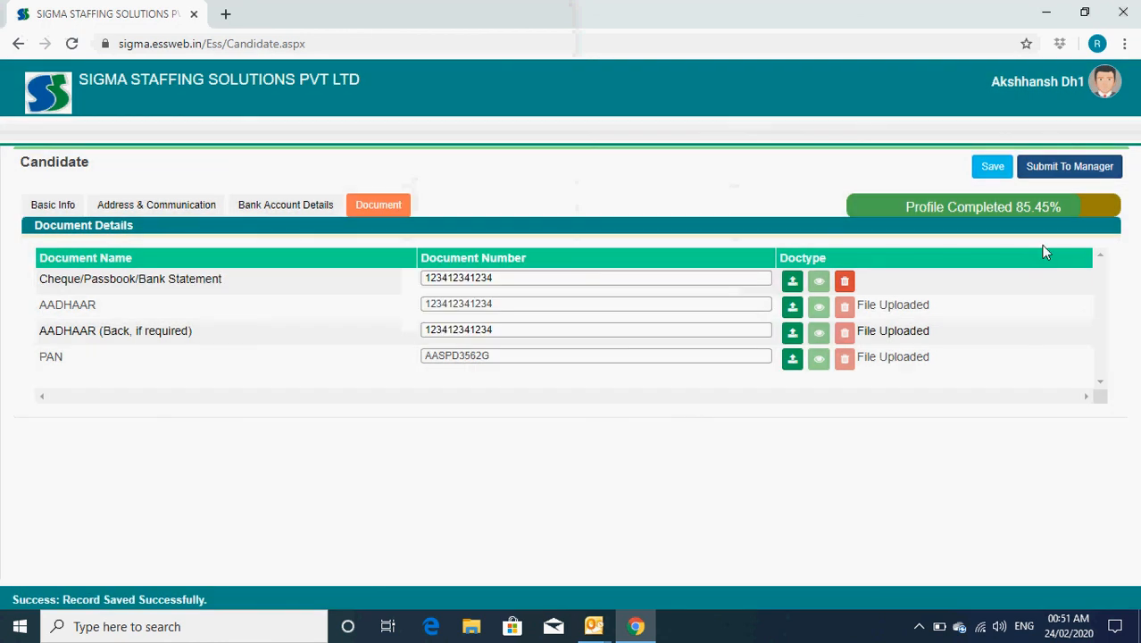
click(1077, 169)
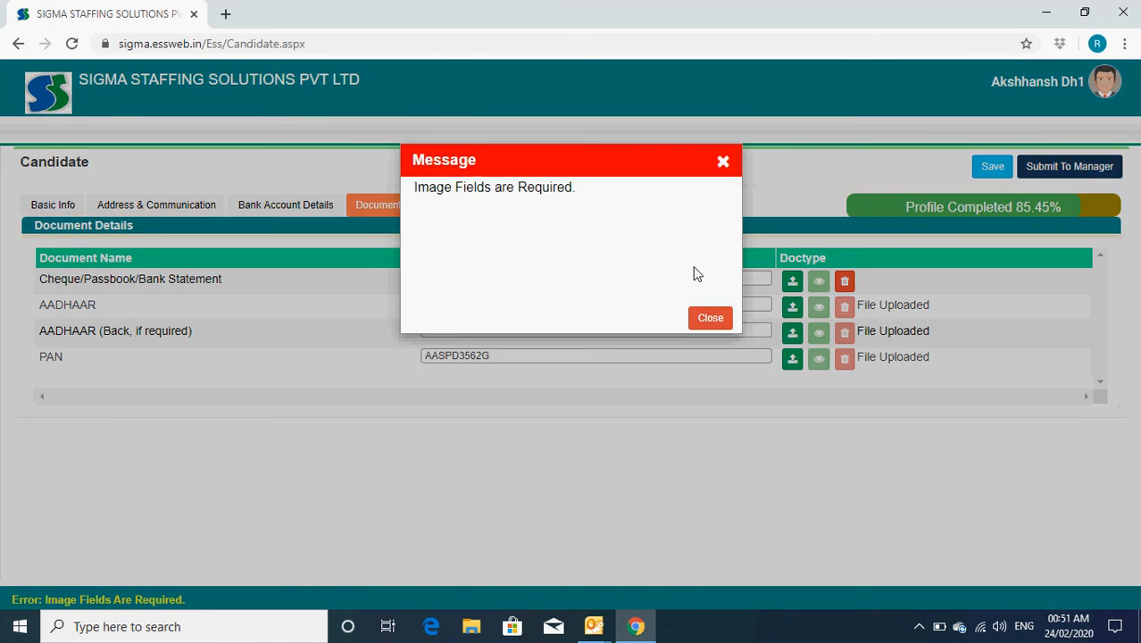
click(711, 320)
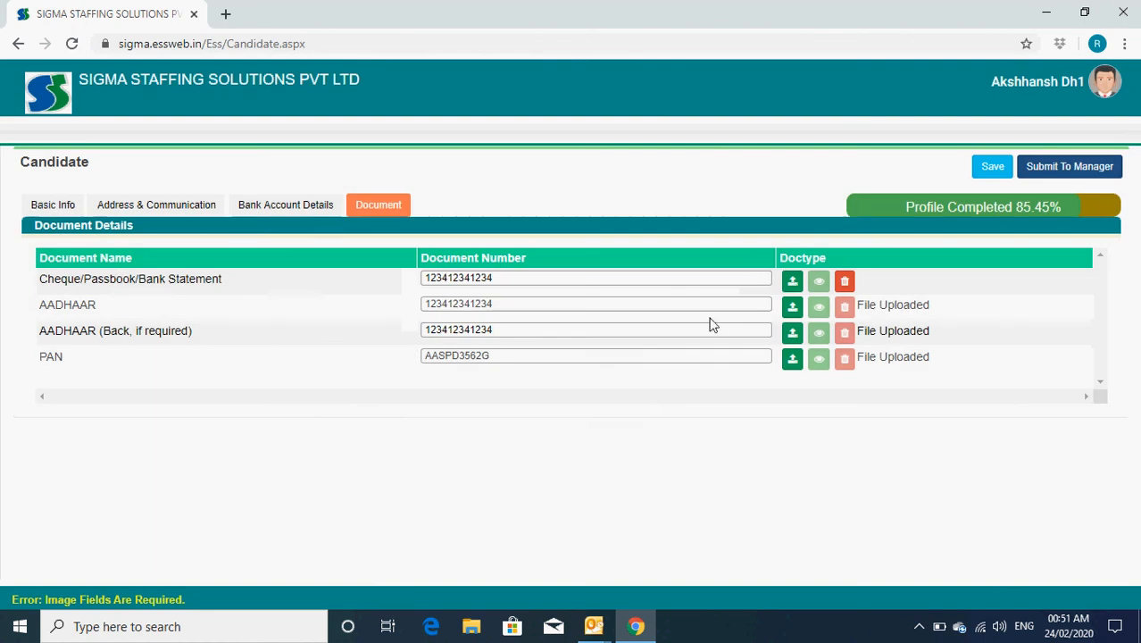
Step: On Basic Info, start choosing a candidate photo and browse into the OneDrive Documents folders
click(54, 205)
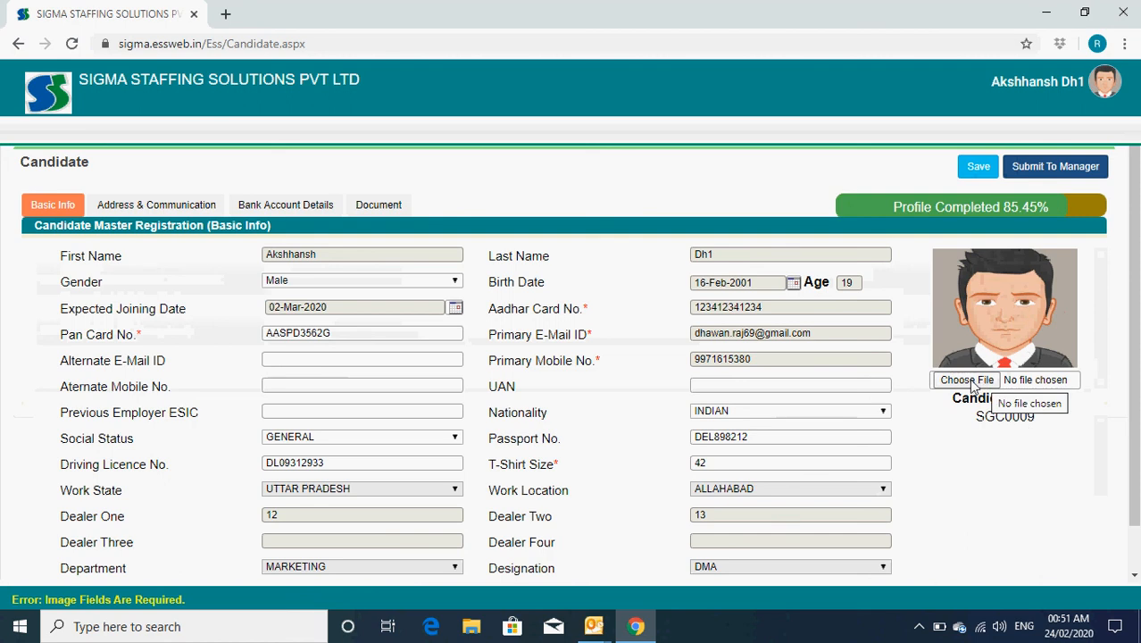
click(971, 380)
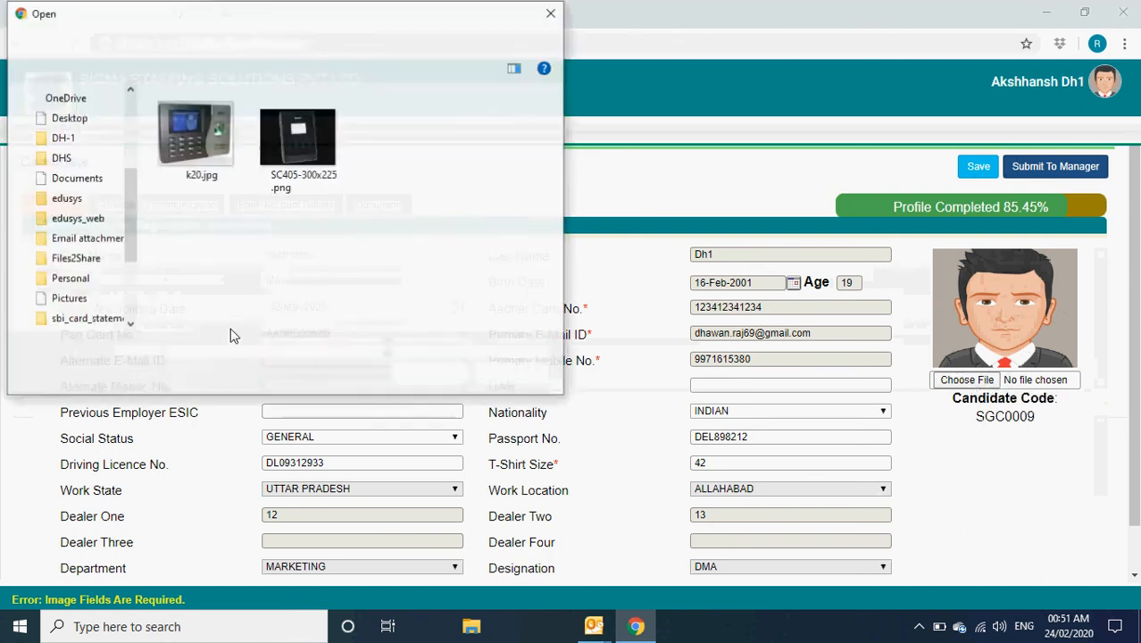
drag(137, 267, 138, 132)
click(77, 92)
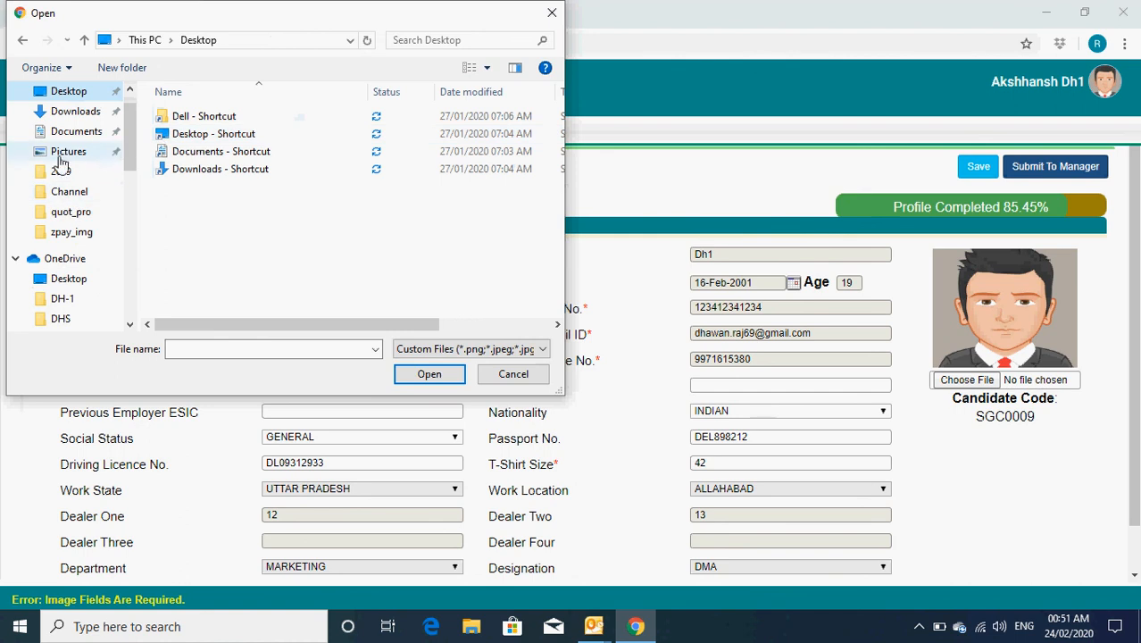
scroll(85, 230, down, 1)
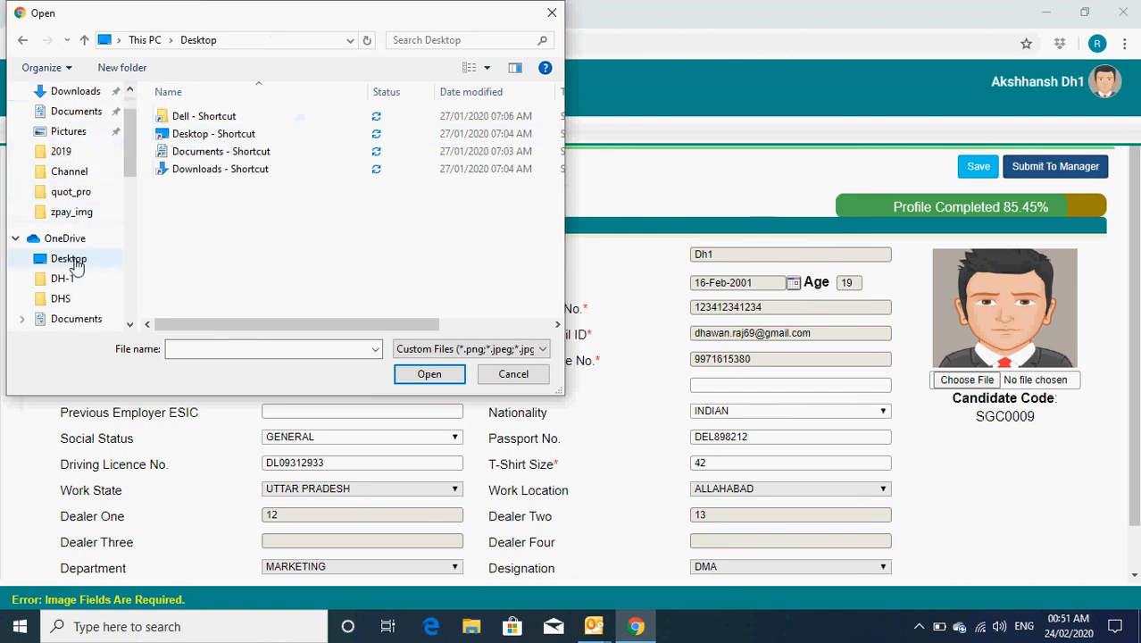
scroll(81, 257, down, 2)
scroll(81, 259, down, 2)
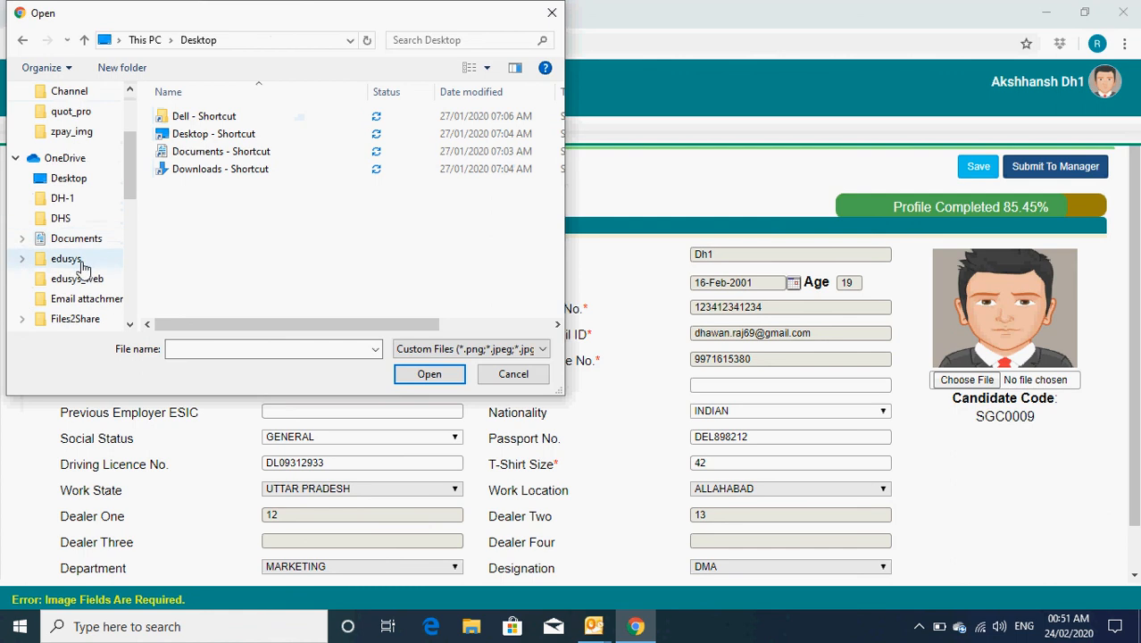
click(27, 244)
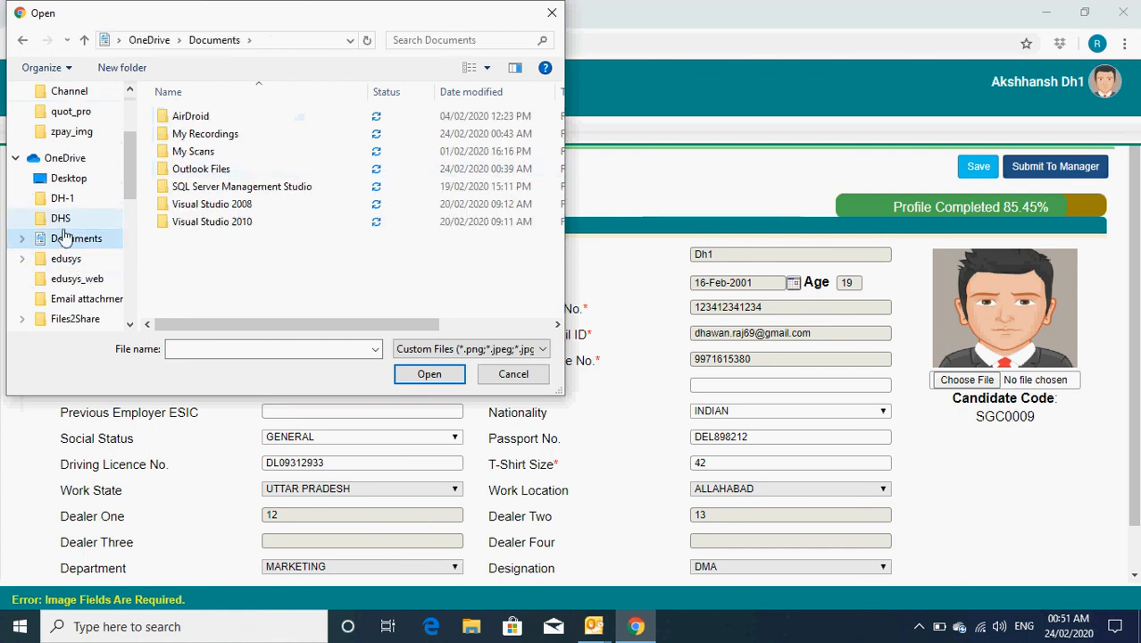
click(24, 239)
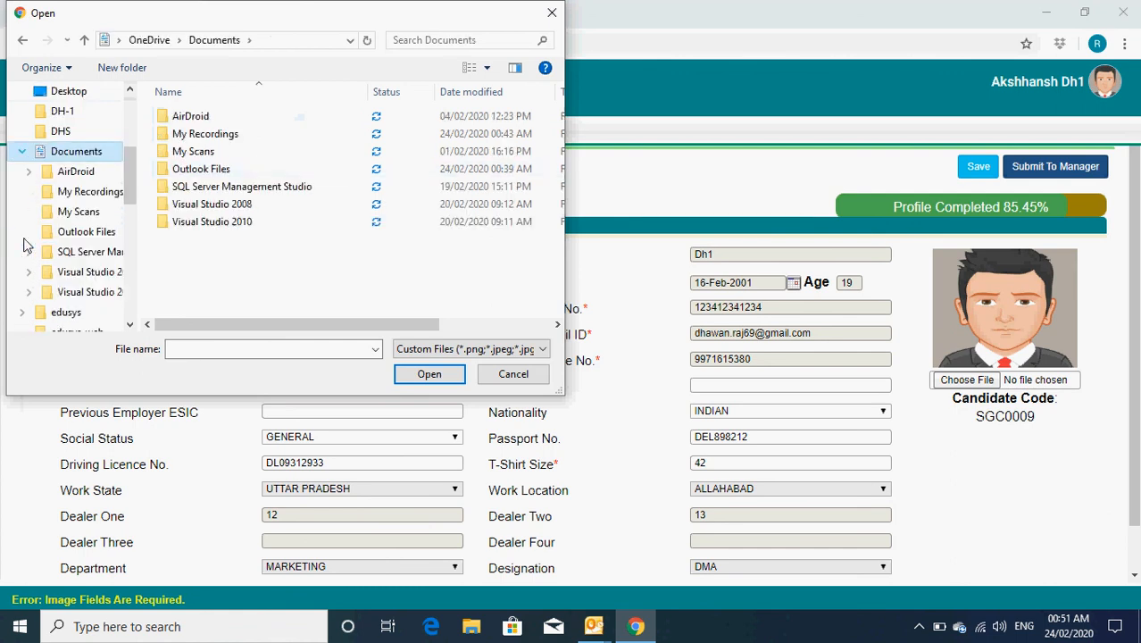
double_click(193, 151)
scroll(103, 241, down, 2)
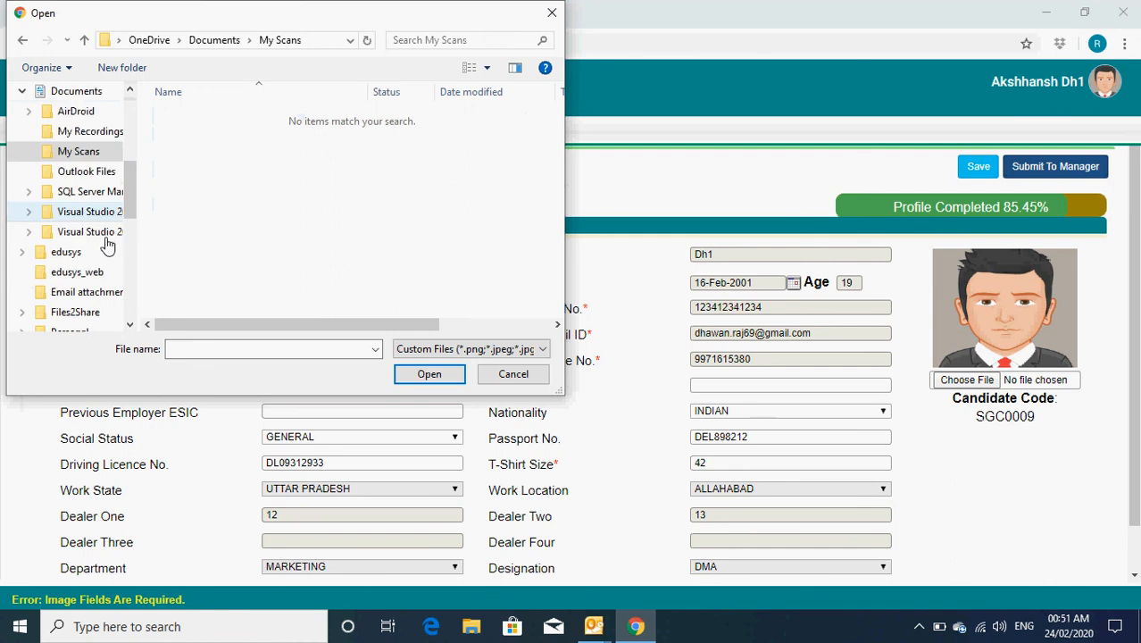
scroll(93, 256, down, 1)
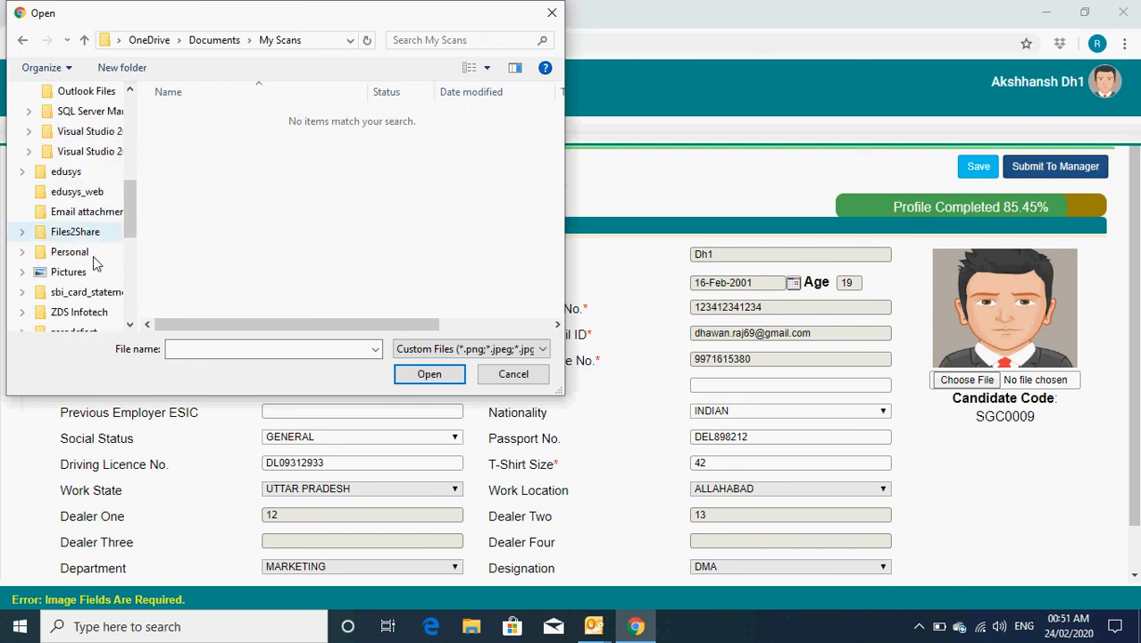
Step: Set SpeedVelocityAcceleration-Featured.jpg from the Personal CIRCULAR folder as the photo and save
click(83, 255)
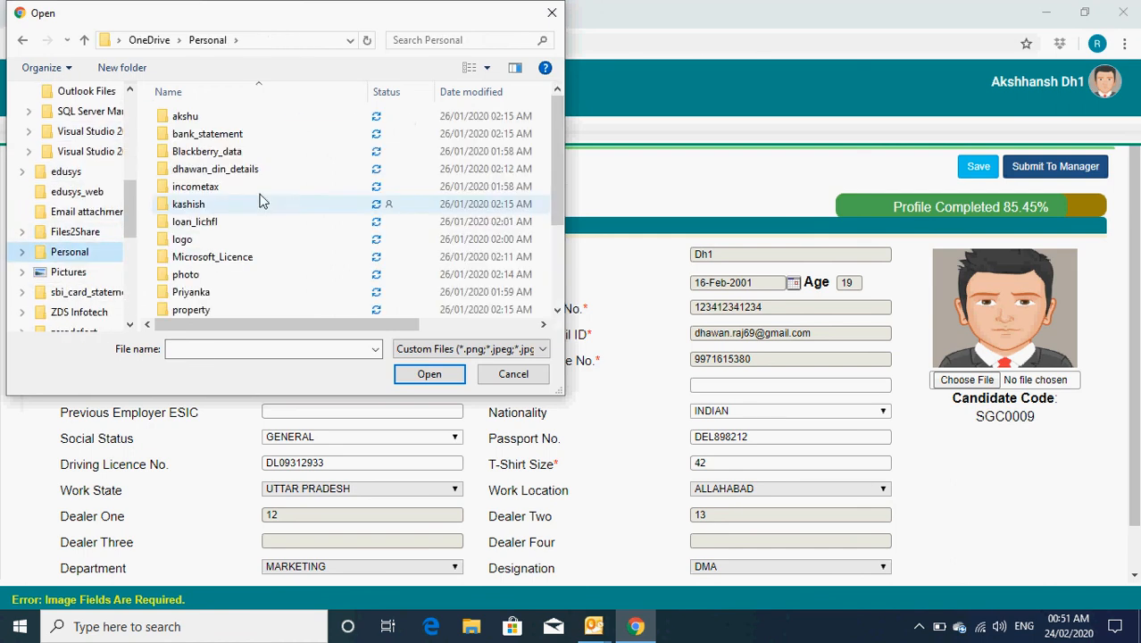
double_click(198, 120)
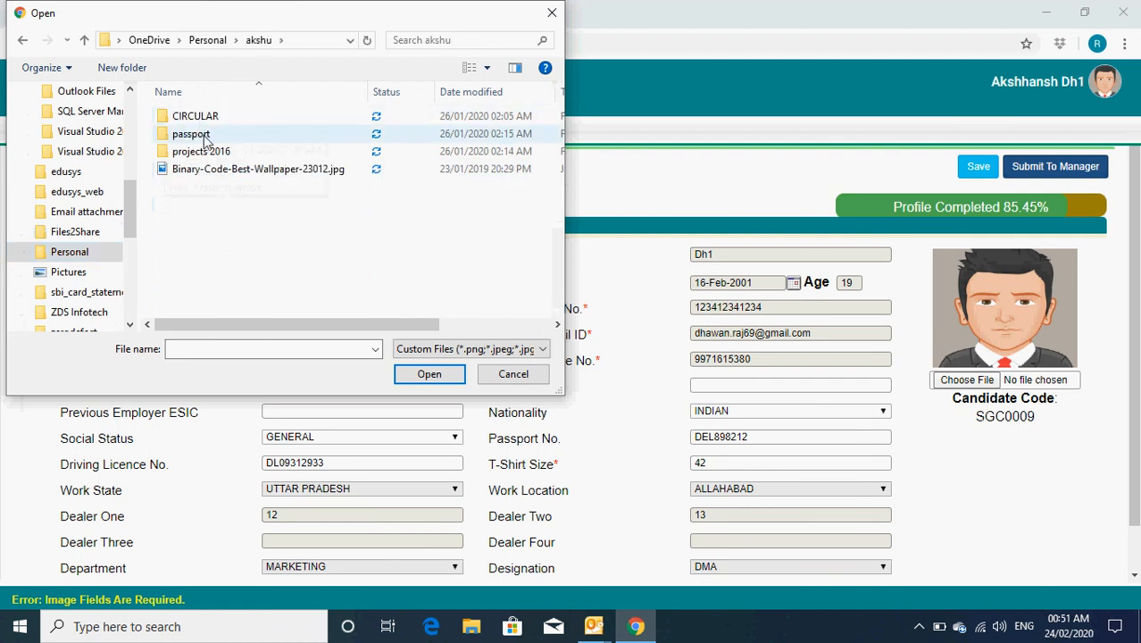
double_click(201, 135)
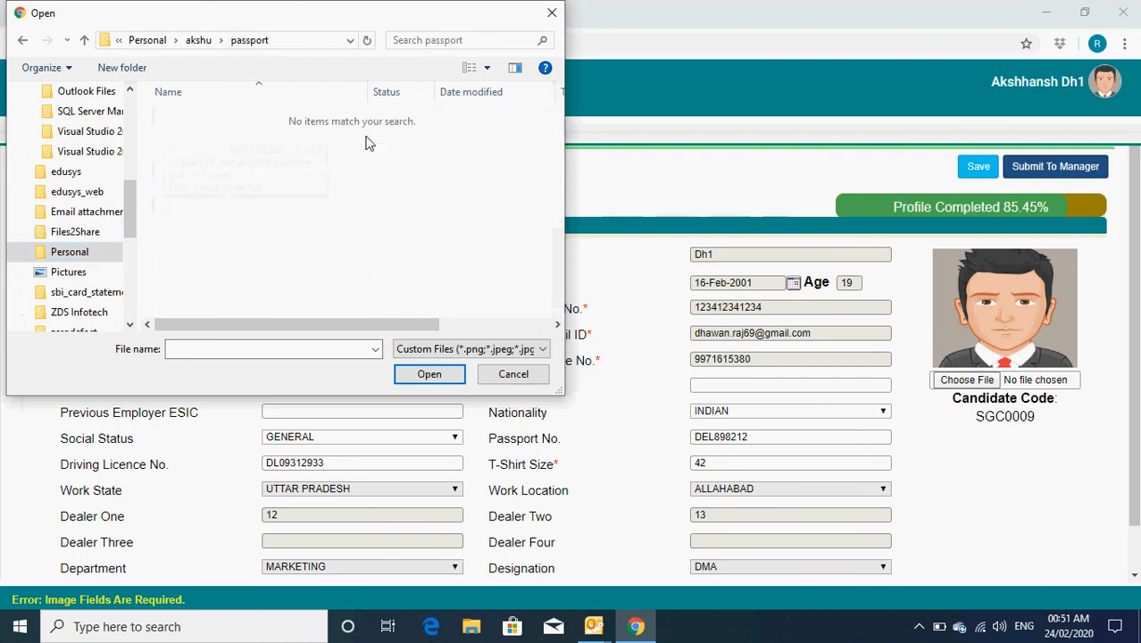
click(201, 40)
double_click(198, 117)
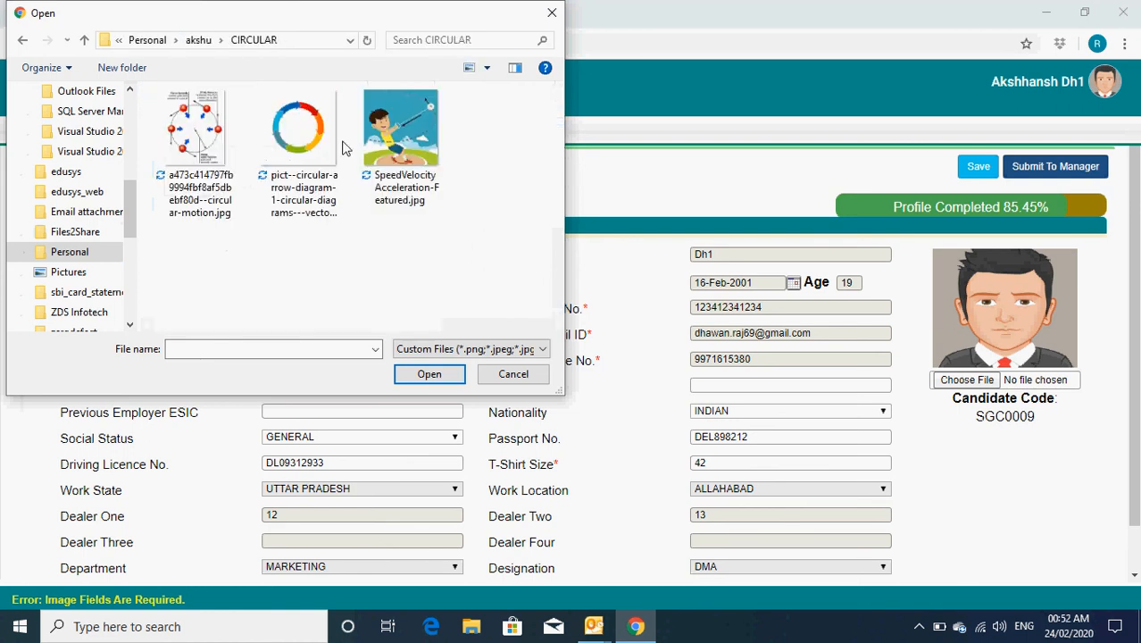
click(402, 139)
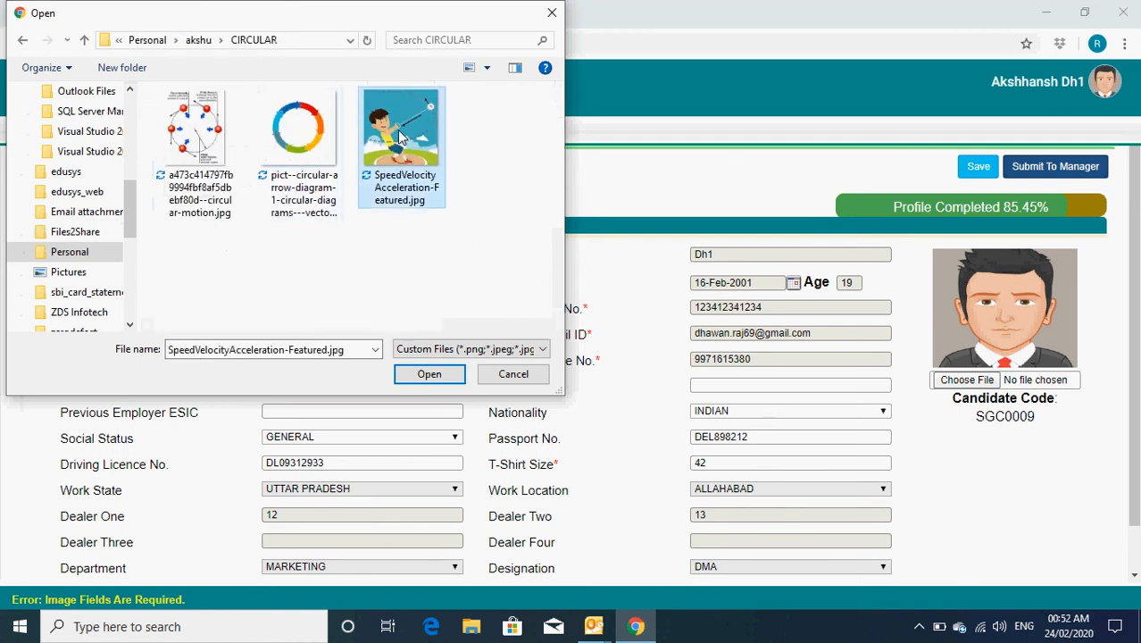
click(429, 375)
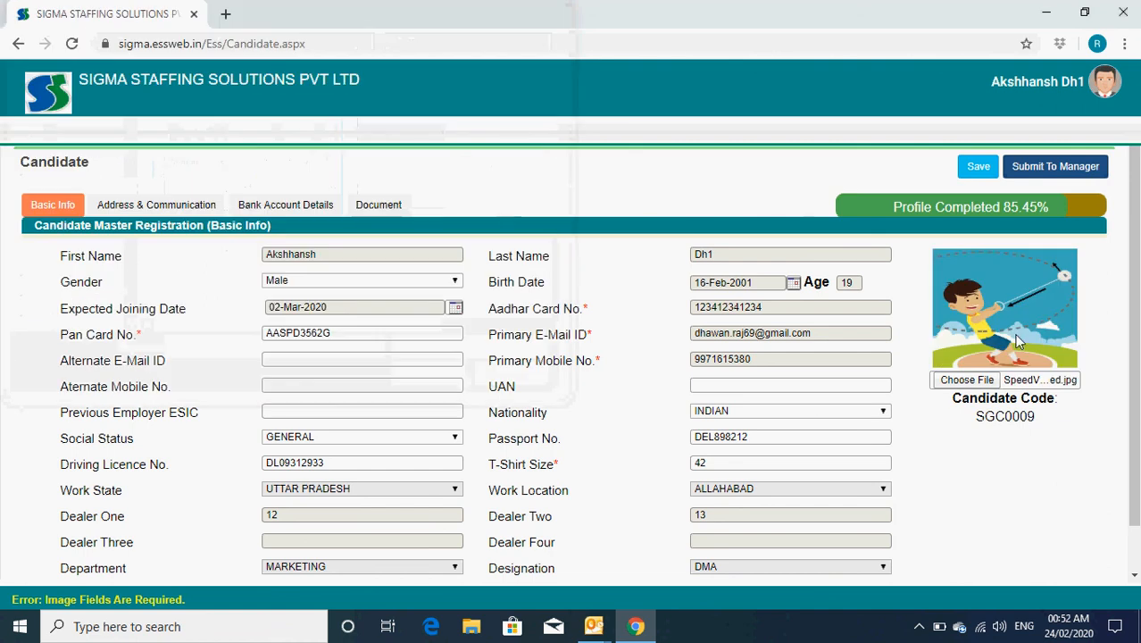
click(978, 166)
click(646, 413)
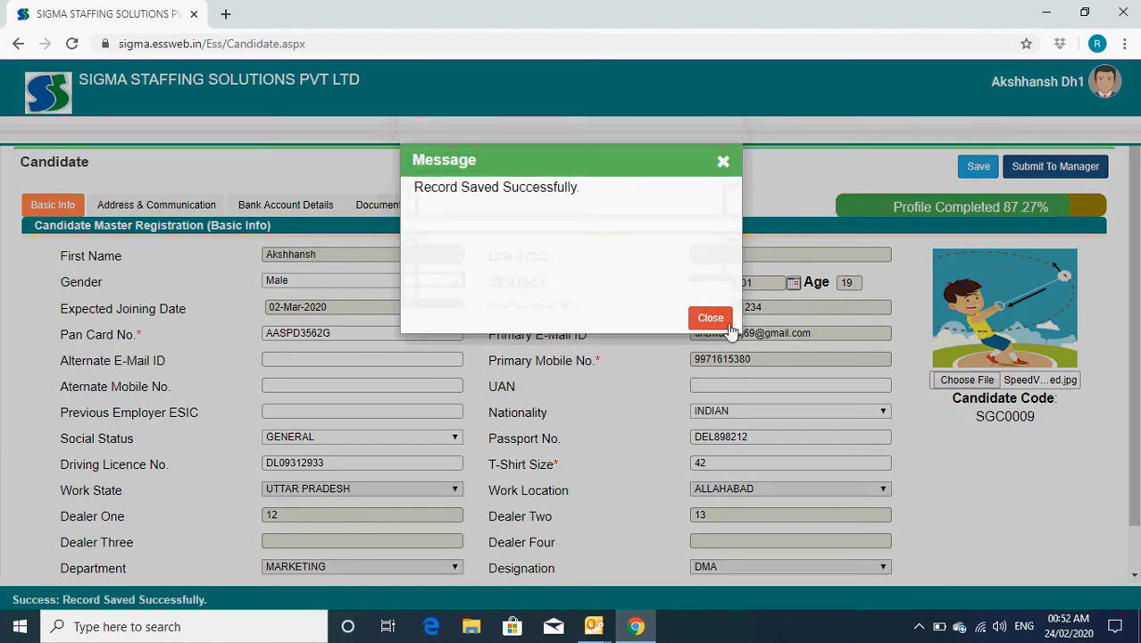
click(700, 318)
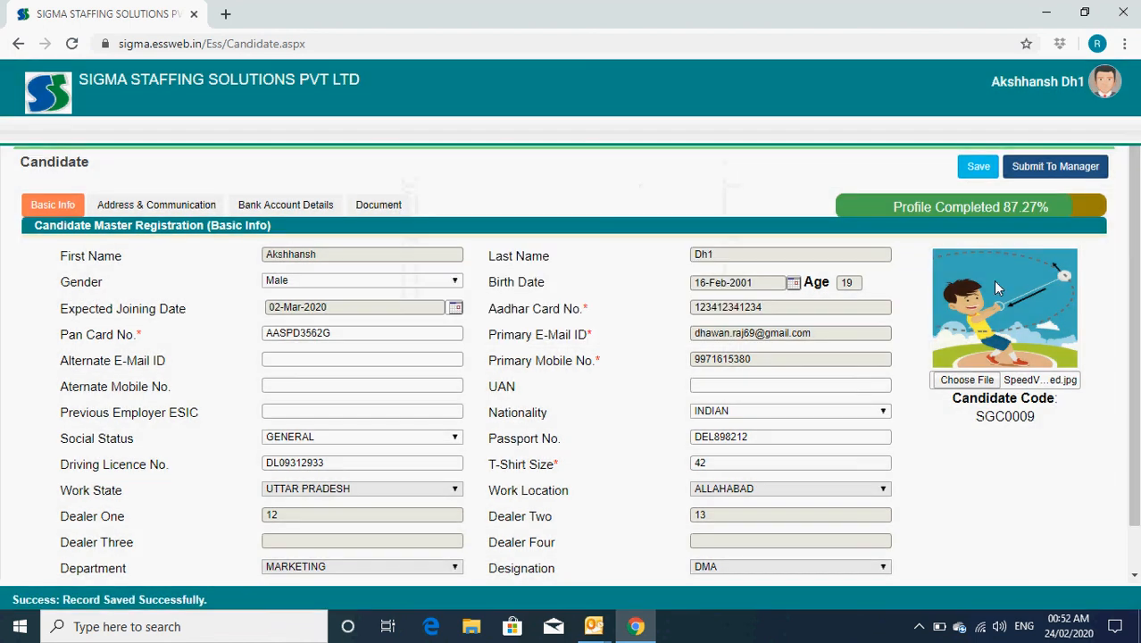
Step: Submit the completed candidate profile to the manager and dismiss the sent-successfully confirmation
click(1059, 170)
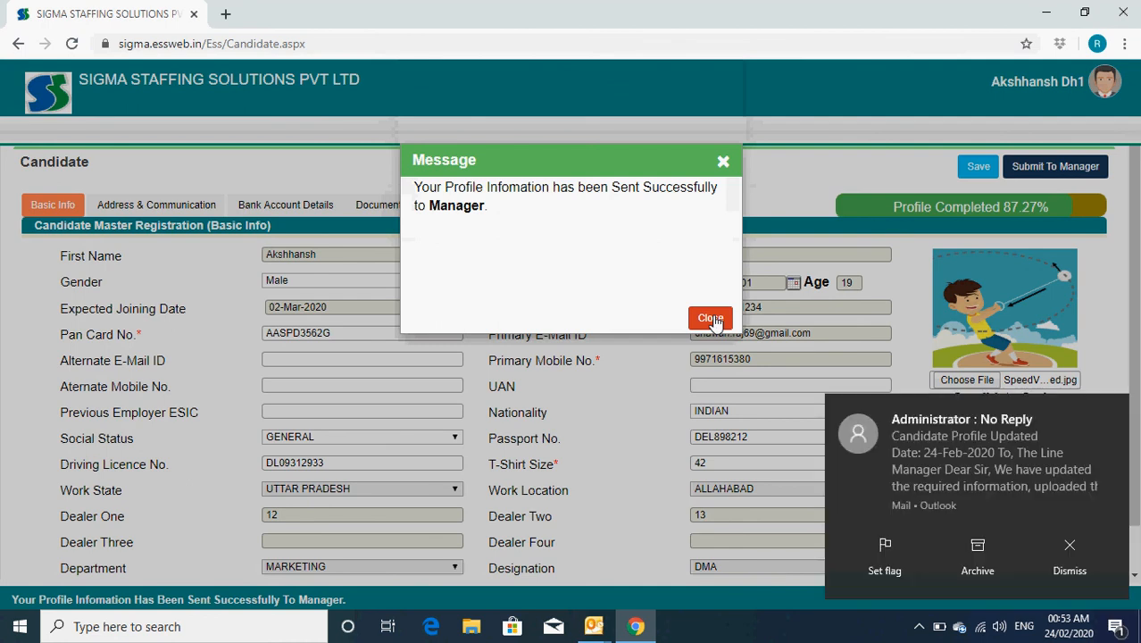
click(712, 320)
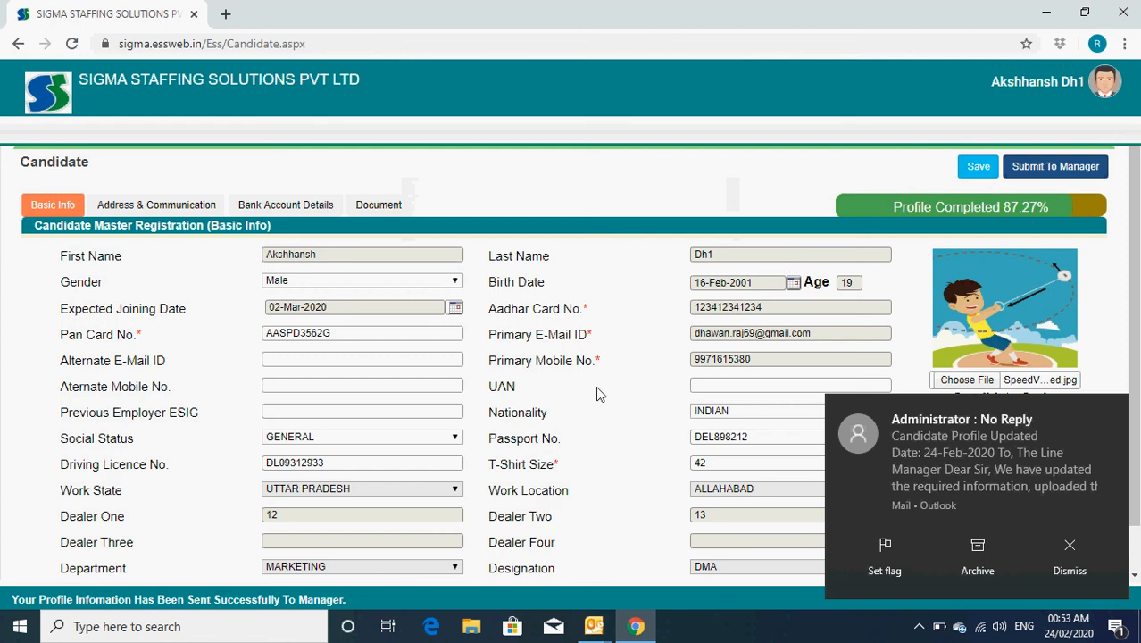